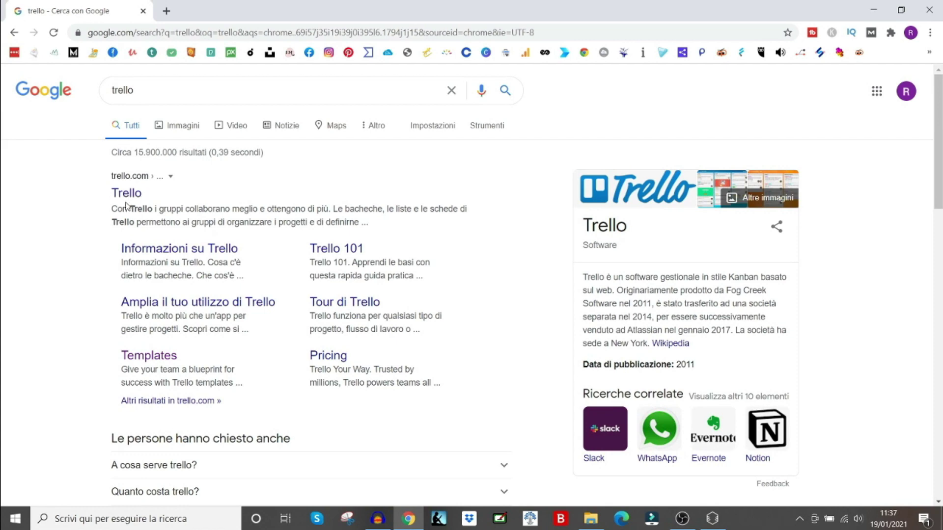
# Step: Open the Trello website from the search results and look over its home page
pyautogui.click(127, 198)
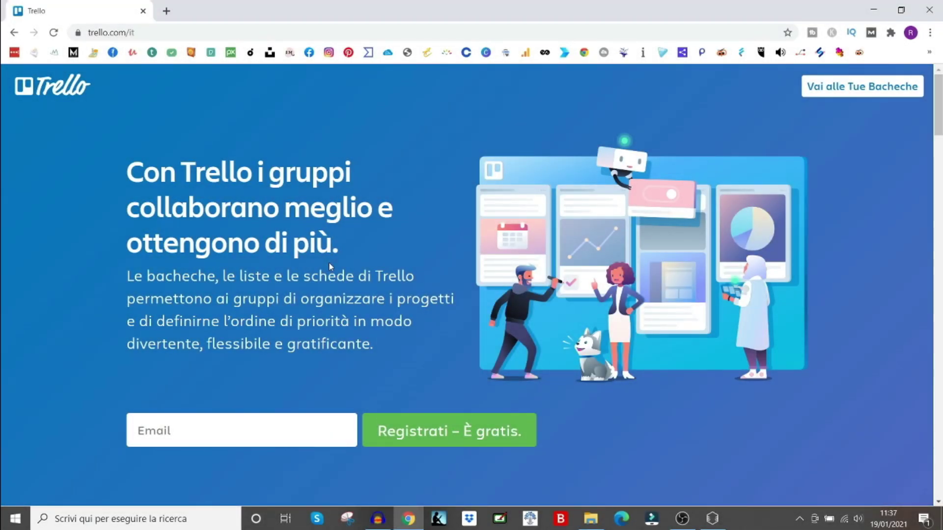
pyautogui.scroll(-6, 334, 256)
pyautogui.scroll(5, 336, 254)
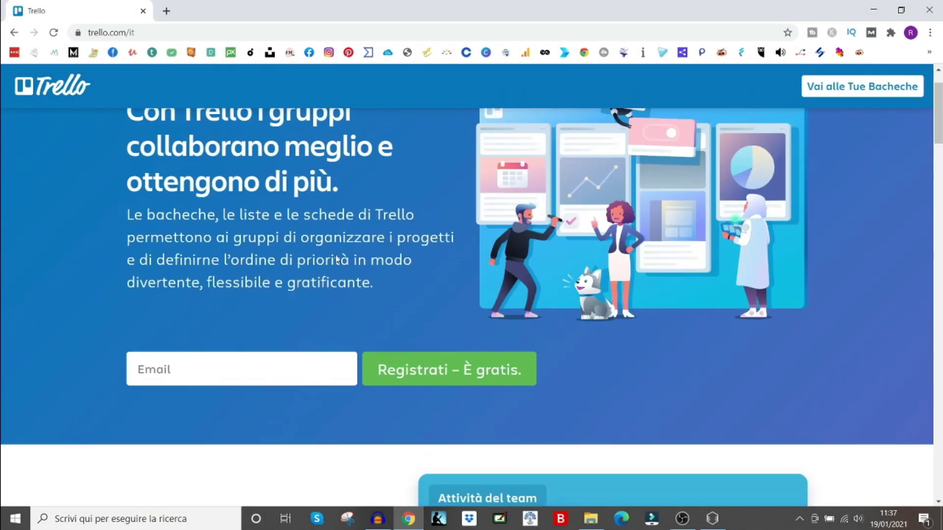
pyautogui.scroll(1, 337, 260)
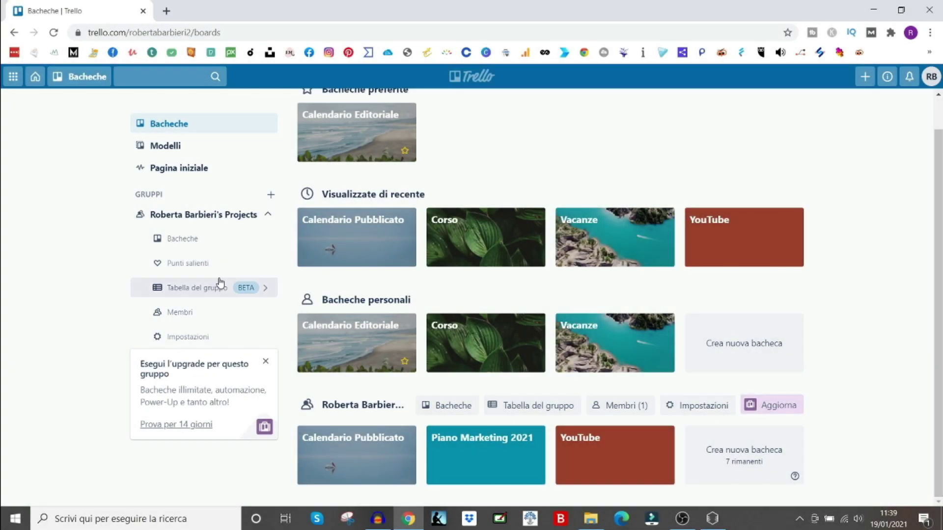
# Step: Open the template gallery from the boards overview and show the "Per uso personale" category
pyautogui.scroll(1, 216, 283)
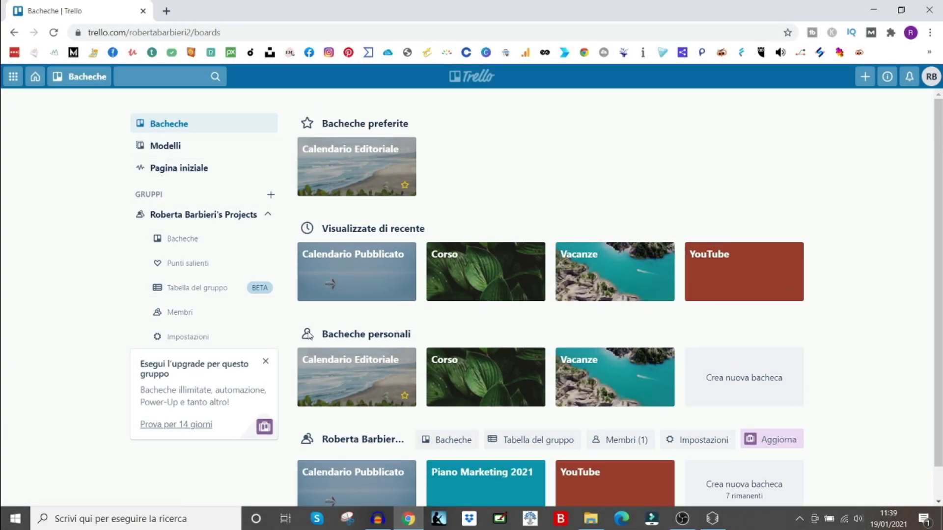
pyautogui.click(178, 147)
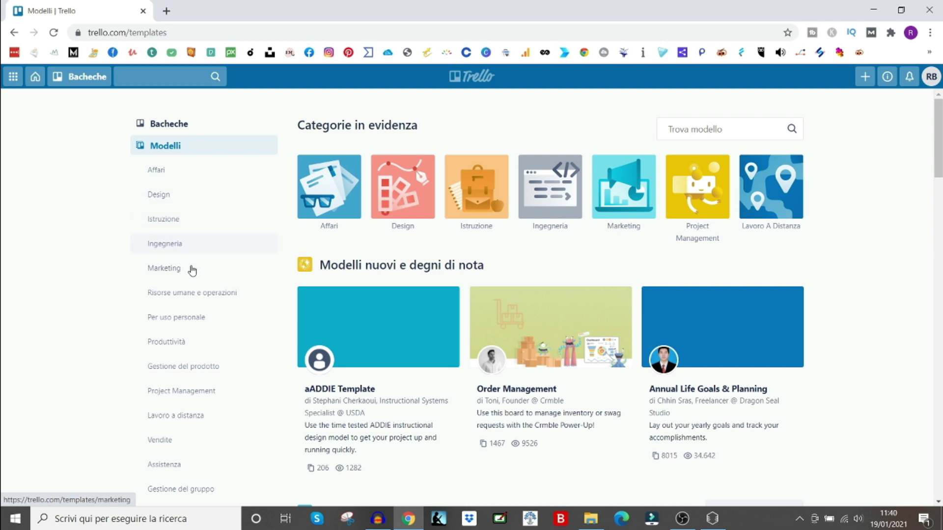
pyautogui.scroll(-4, 230, 356)
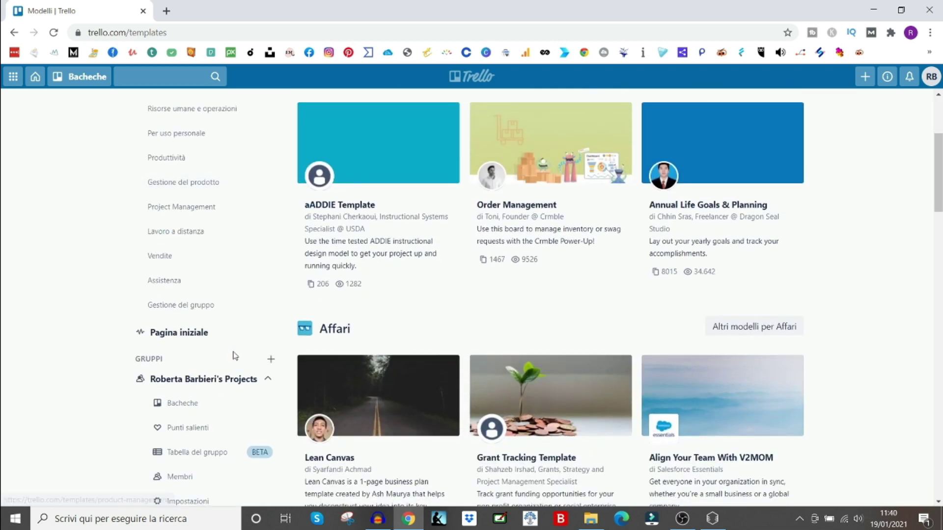
pyautogui.scroll(3, 234, 356)
pyautogui.scroll(1, 237, 354)
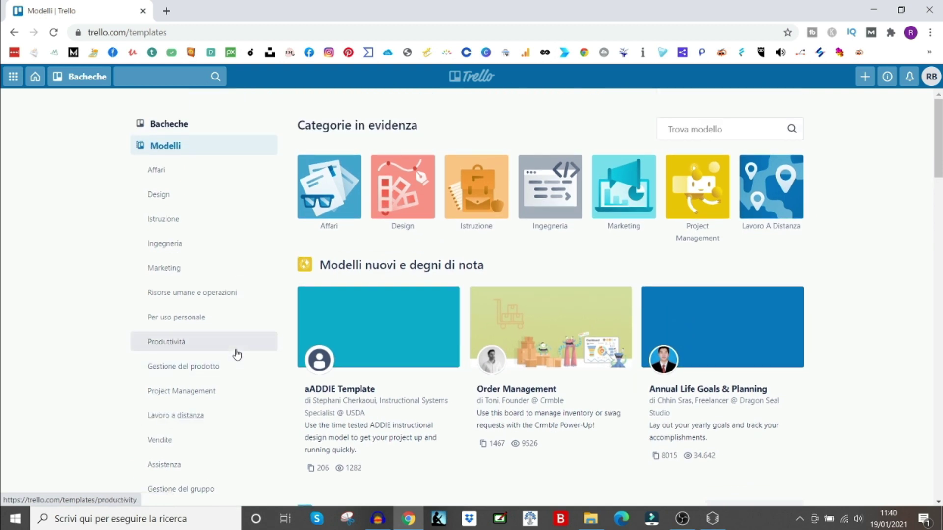
pyautogui.click(210, 318)
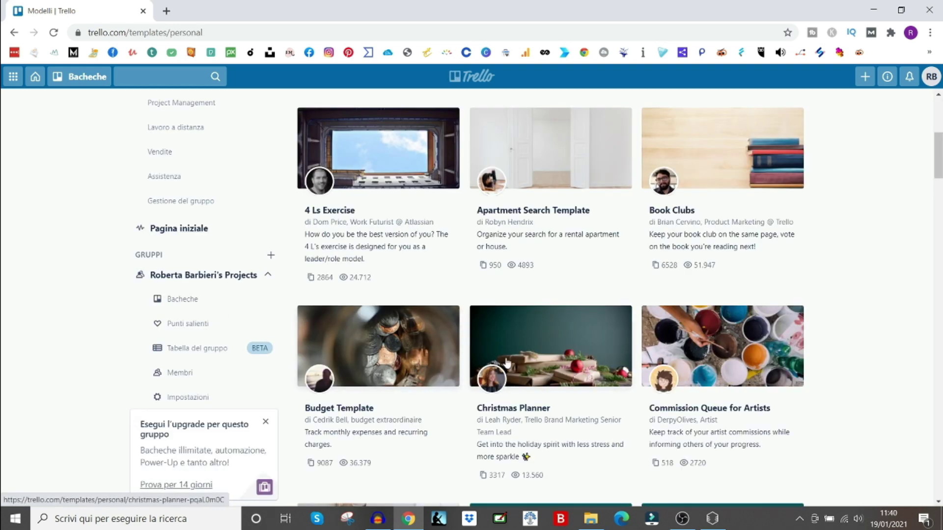
# Step: Browse the whole collection of personal-use templates, reading their titles and descriptions
pyautogui.scroll(-1, 556, 361)
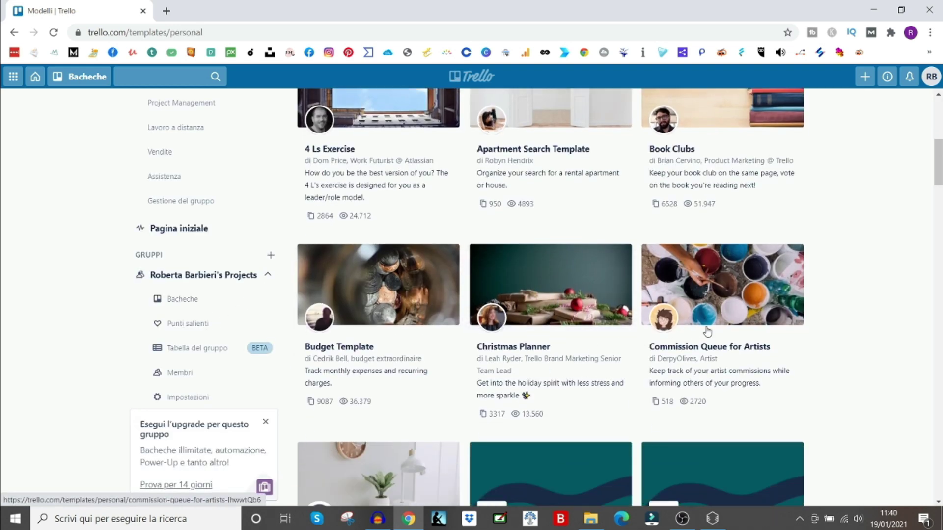
pyautogui.scroll(-2, 710, 330)
pyautogui.scroll(-8, 701, 343)
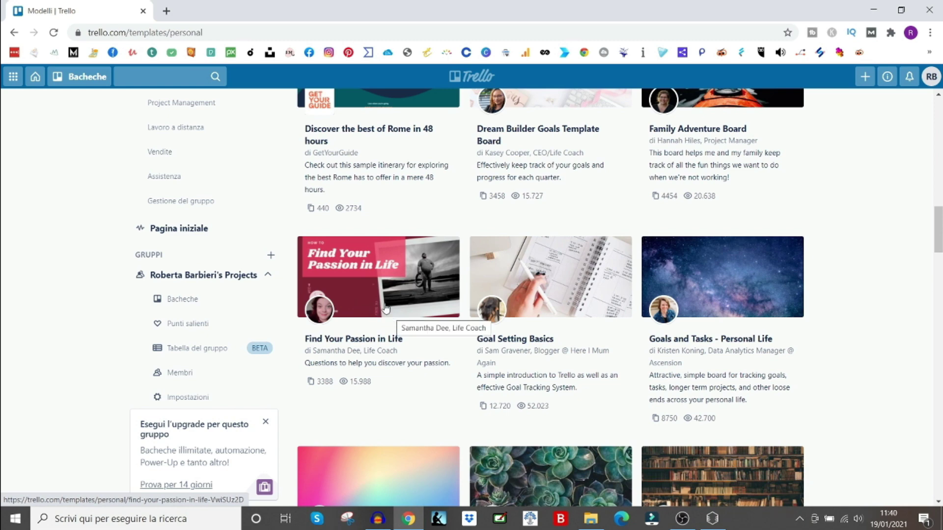
pyautogui.scroll(-1, 407, 310)
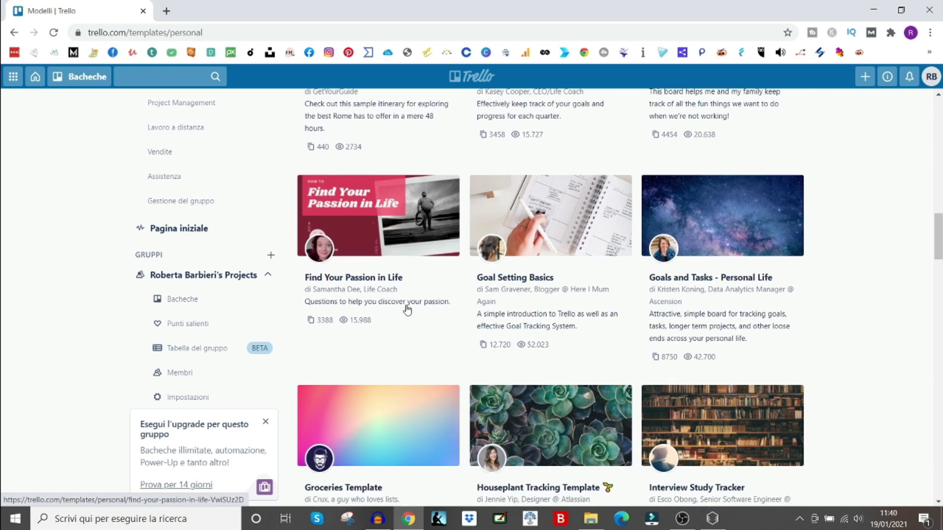
pyautogui.scroll(-2, 407, 309)
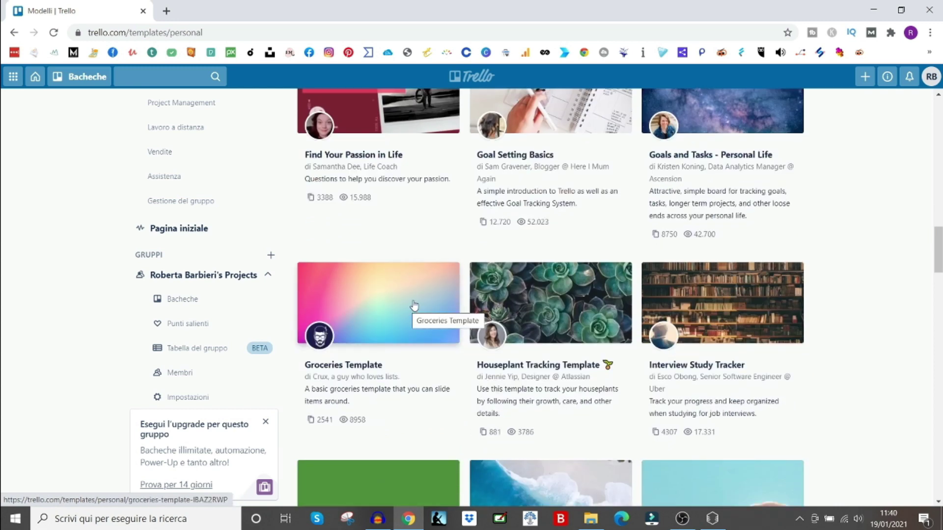
pyautogui.scroll(-3, 414, 306)
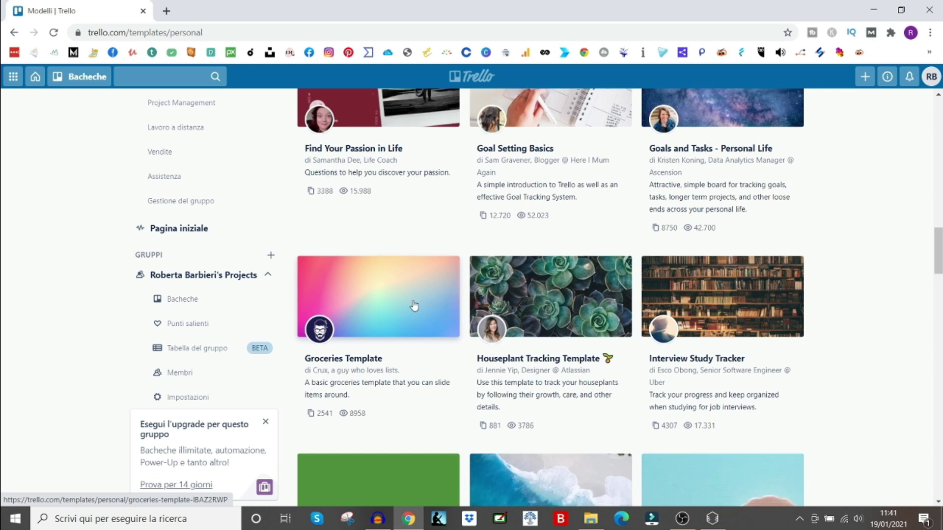
pyautogui.scroll(-4, 415, 306)
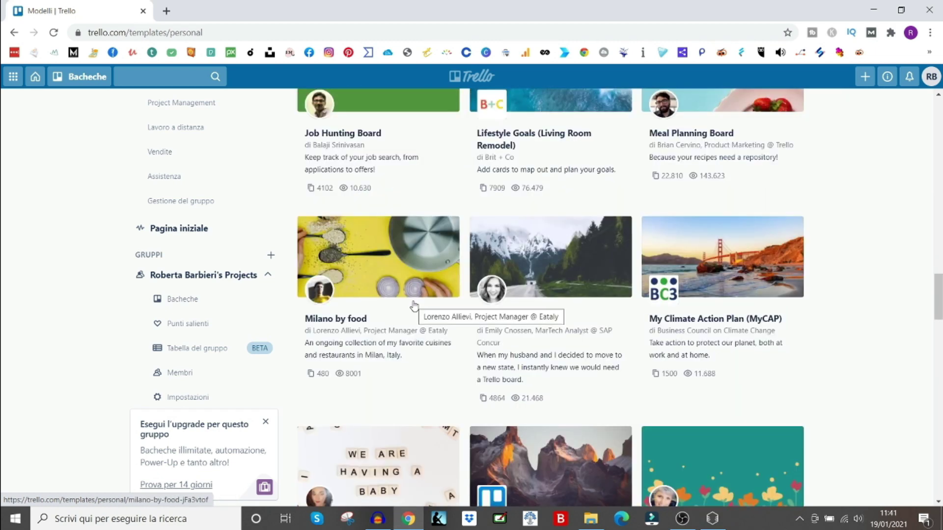
pyautogui.scroll(-15, 415, 306)
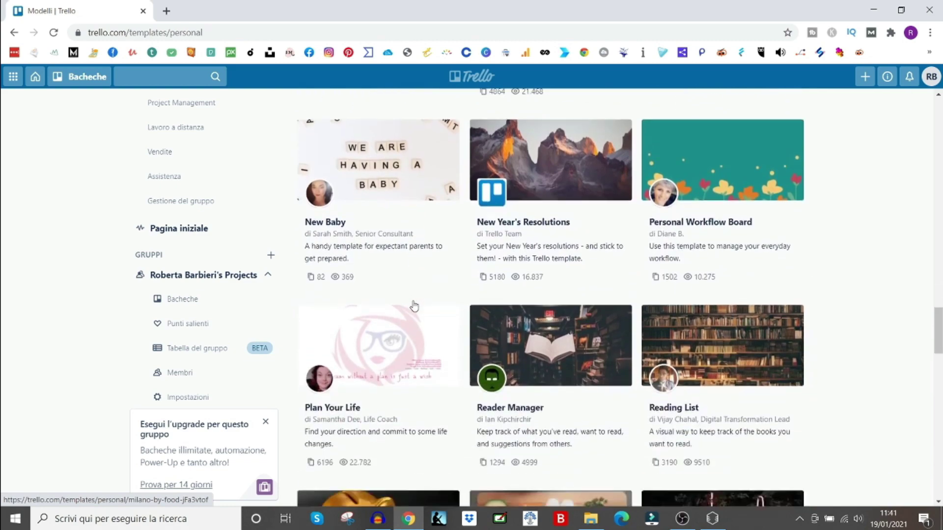
pyautogui.scroll(-5, 414, 308)
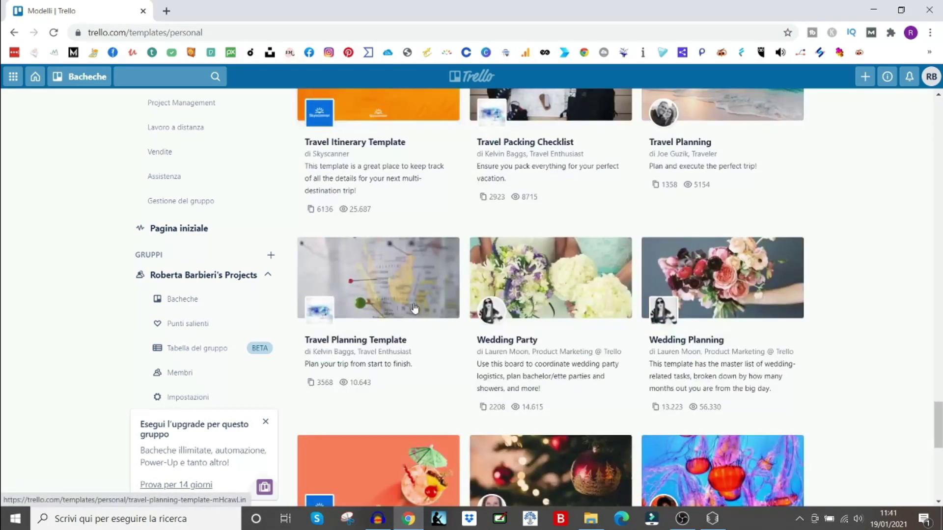
pyautogui.scroll(20, 414, 309)
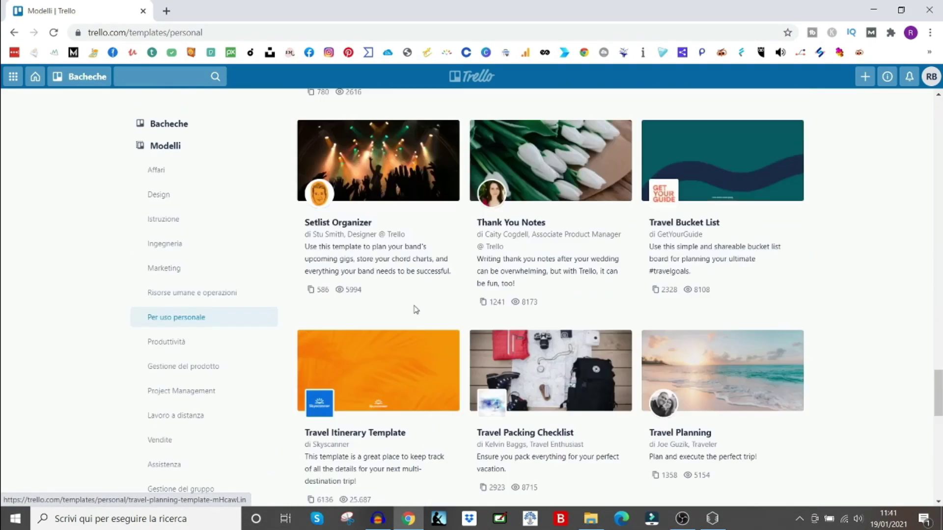
pyautogui.scroll(12, 417, 304)
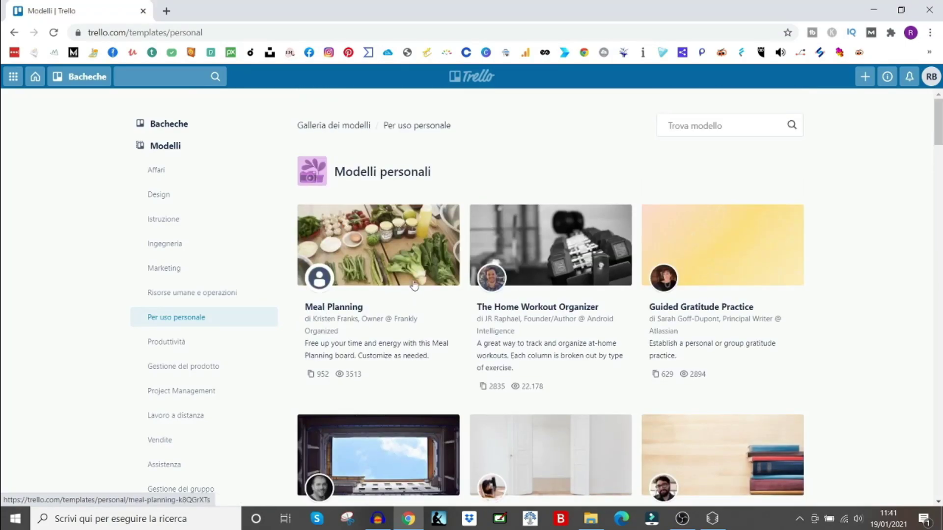
# Step: Create a board from the Meal Planning template with the title "Meal Prep", keeping the cards and template cards
pyautogui.click(386, 255)
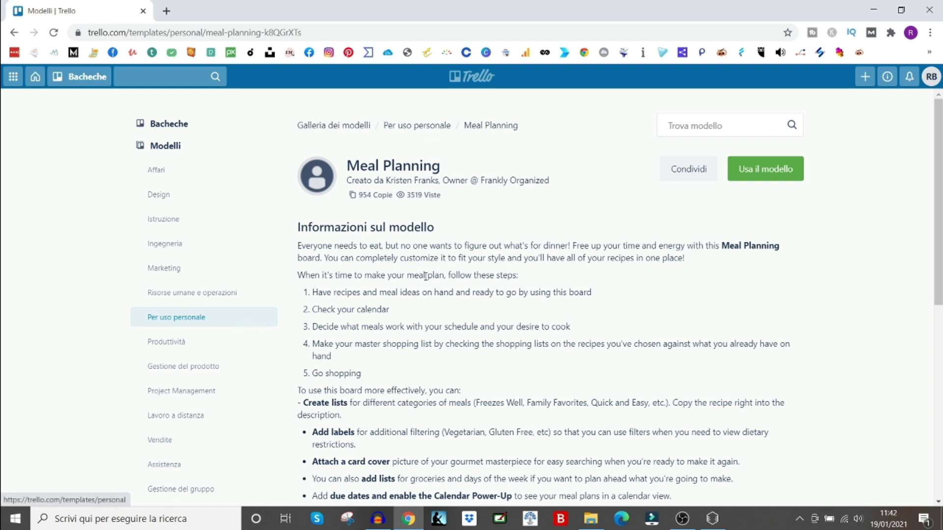
pyautogui.click(768, 178)
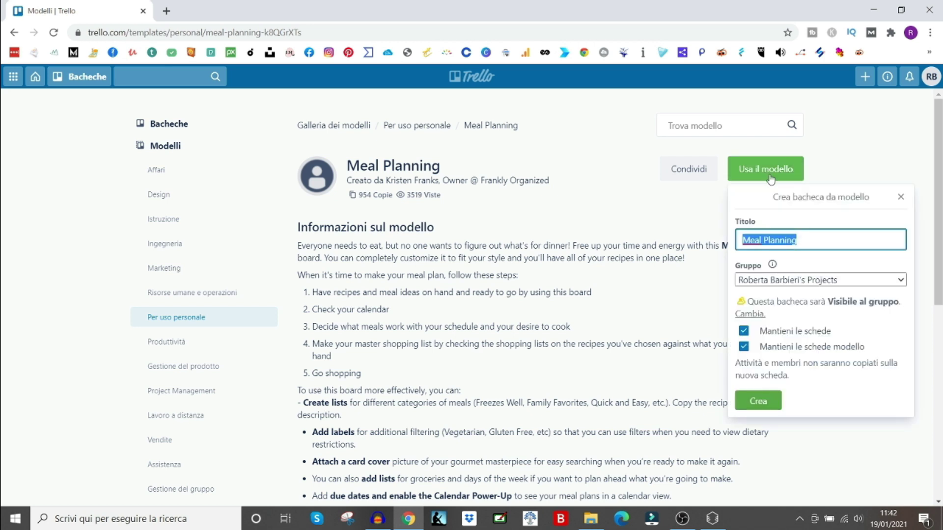
pyautogui.click(804, 235)
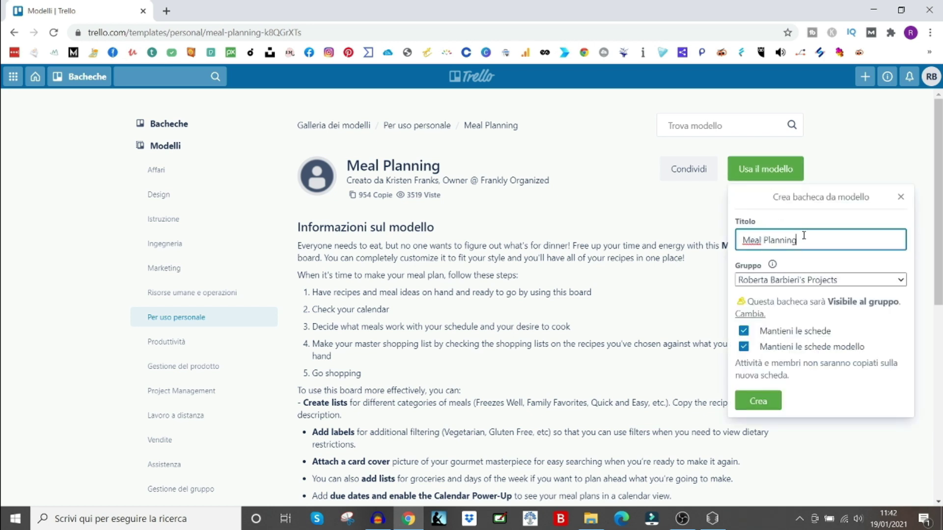
pyautogui.moveTo(804, 235); pyautogui.dragTo(778, 242)
pyautogui.write('rep')
pyautogui.press('Tab')
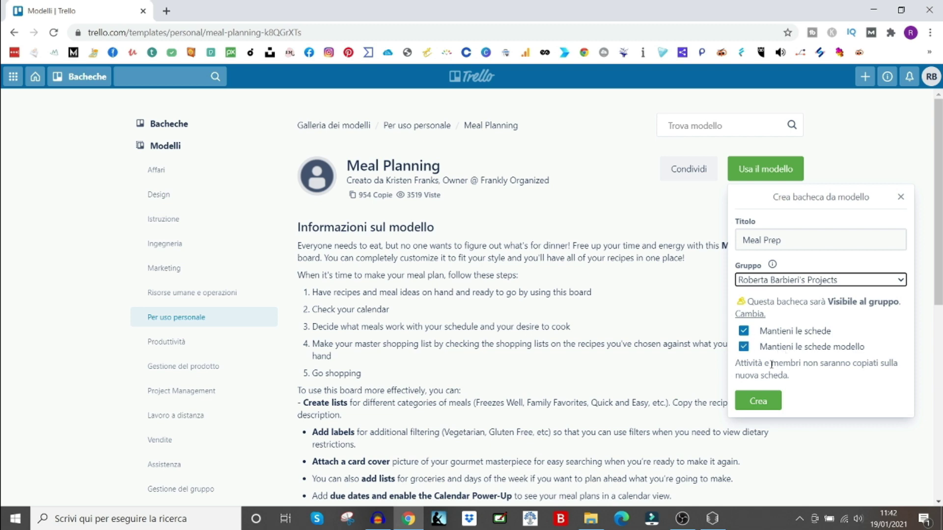
pyautogui.click(767, 403)
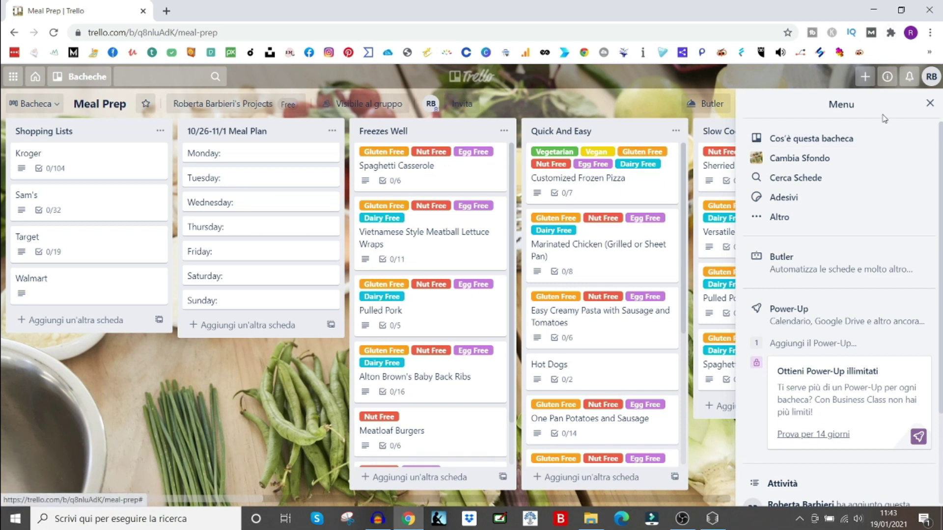
# Step: Examine the Meal Prep board's description and its options for changing the background
pyautogui.click(840, 140)
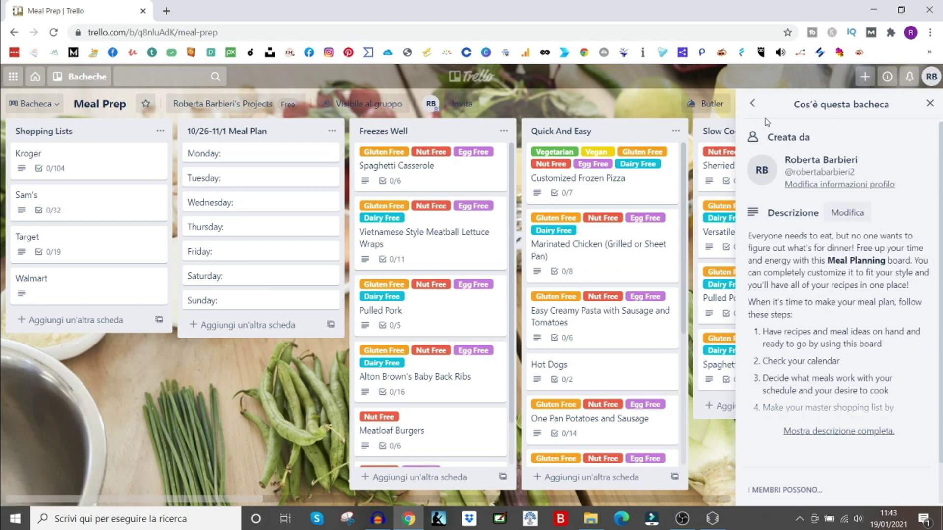
pyautogui.click(753, 105)
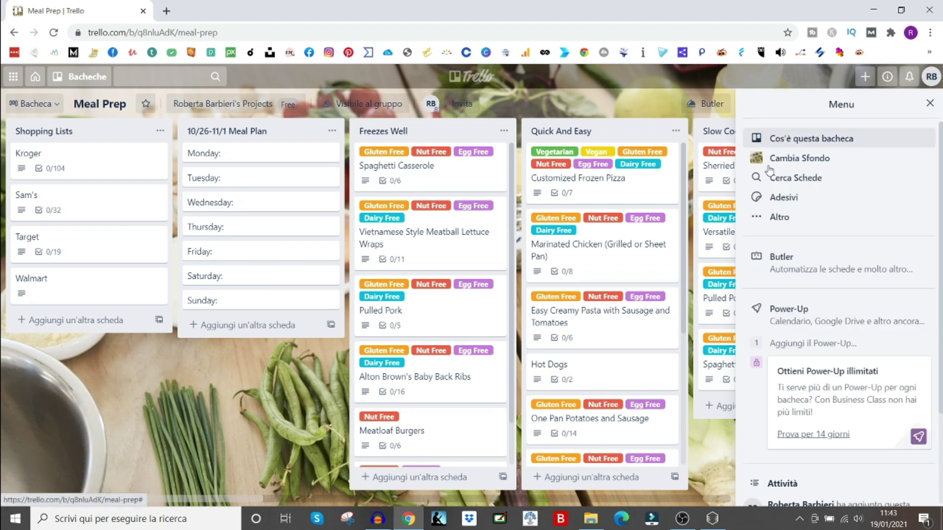
pyautogui.click(808, 159)
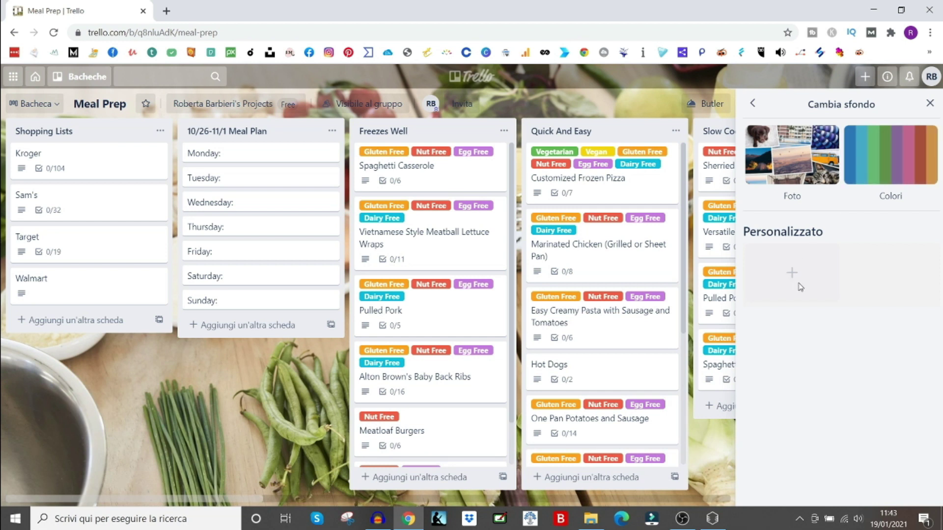
pyautogui.click(753, 105)
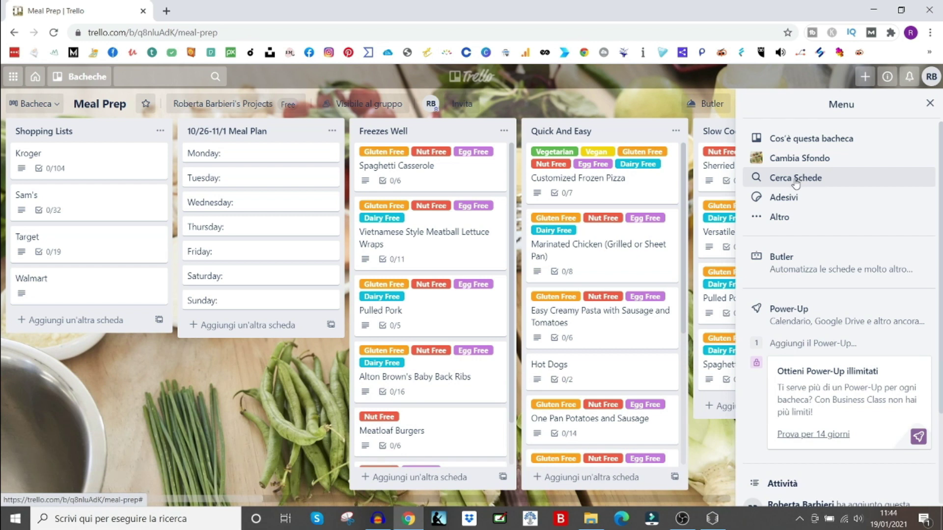
# Step: Look through the available stickers and the board's group and permission settings
pyautogui.click(796, 197)
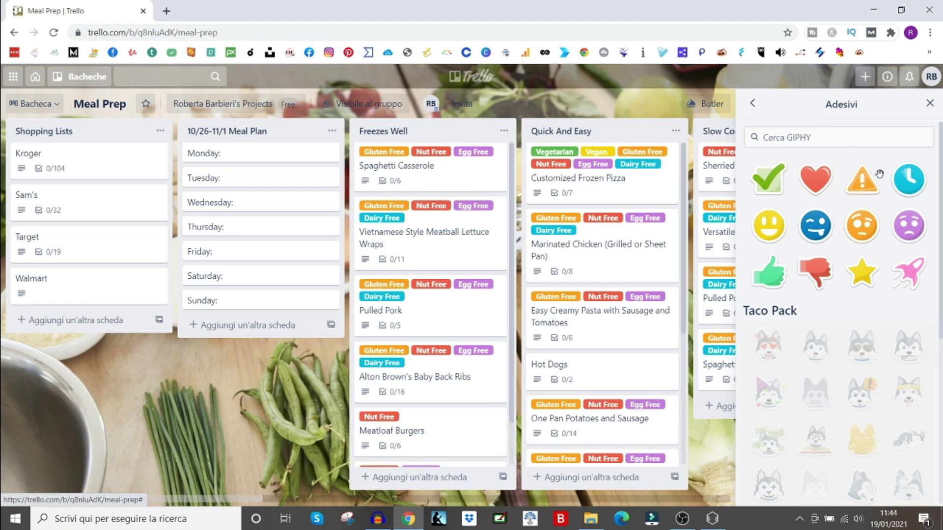
pyautogui.click(752, 106)
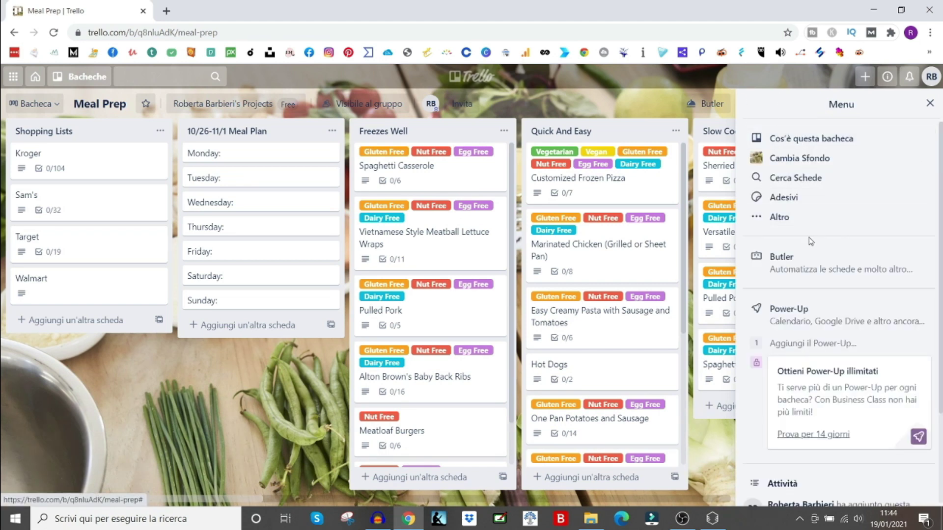
pyautogui.click(776, 216)
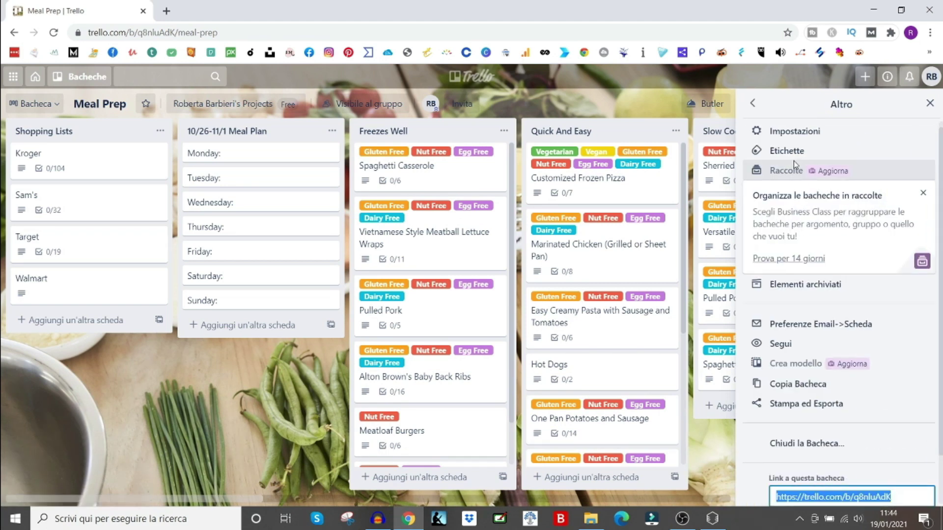
pyautogui.click(805, 130)
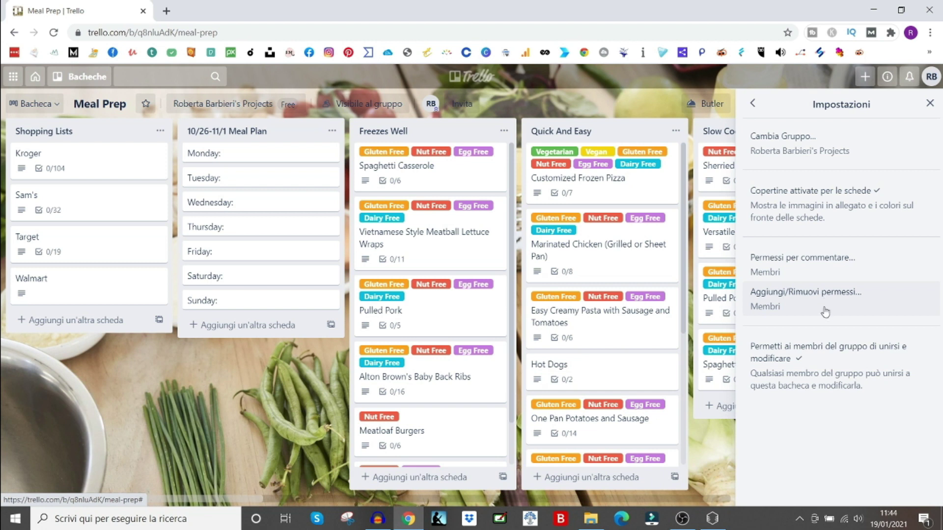
pyautogui.click(753, 104)
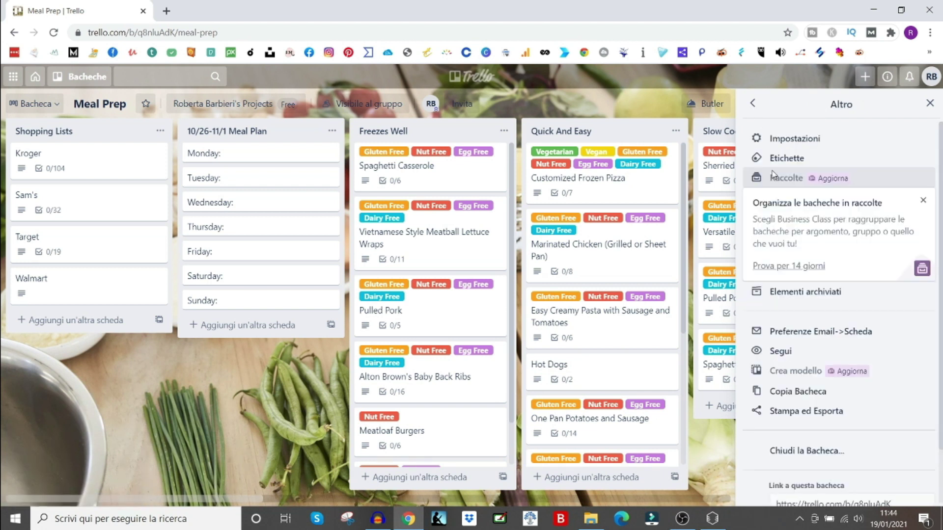
# Step: Review the board's labels and its preferences for adding cards by email
pyautogui.click(784, 160)
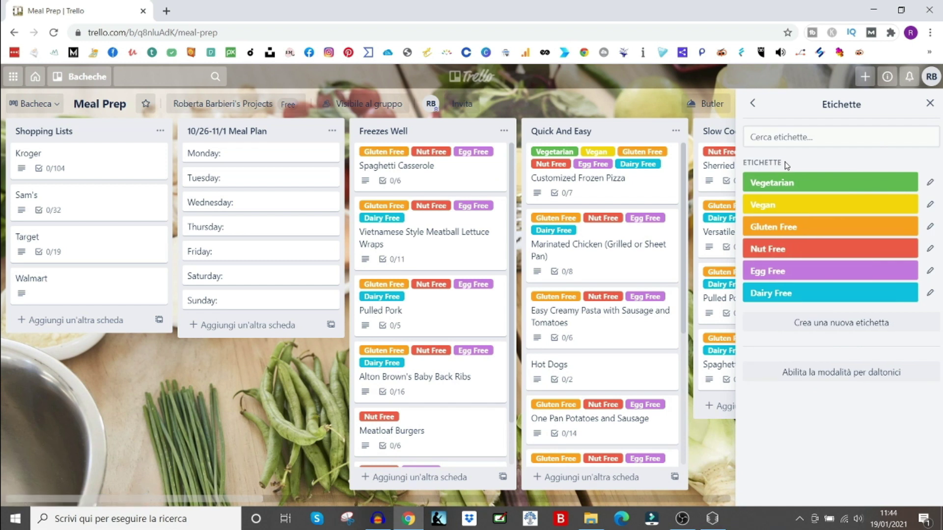
pyautogui.click(754, 104)
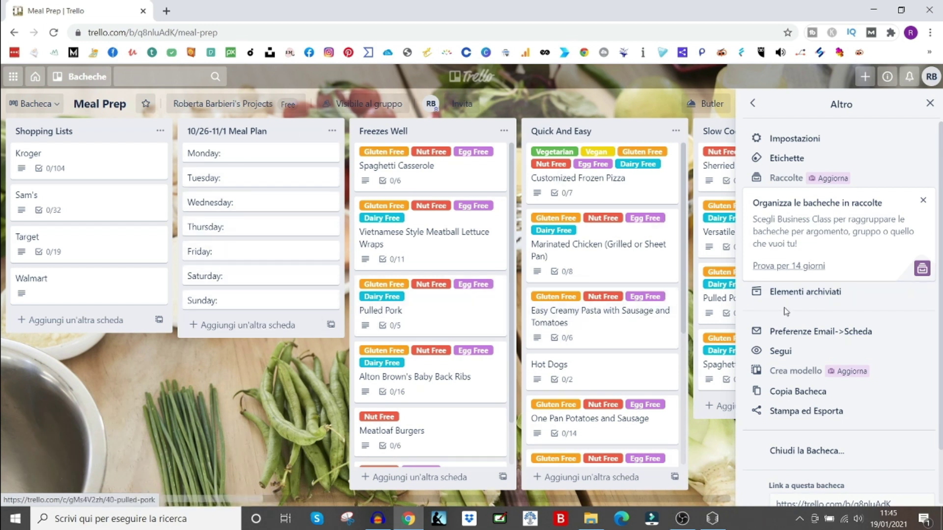
pyautogui.click(818, 333)
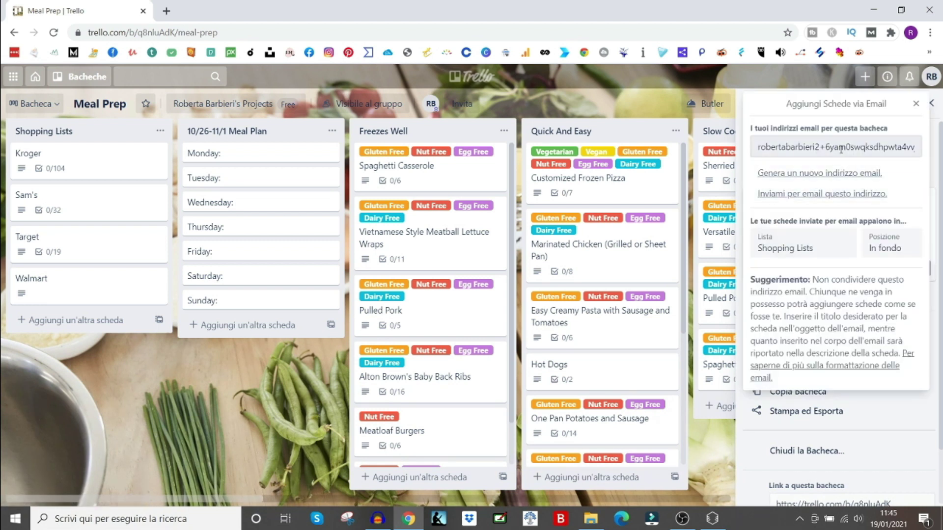
# Step: Select the board's address for adding cards by email and close the email preferences
pyautogui.click(840, 149)
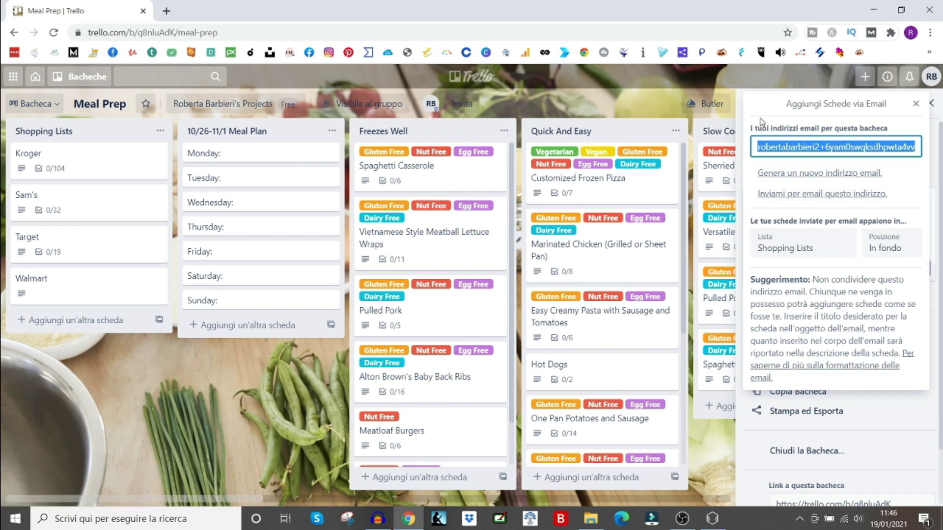
pyautogui.click(917, 104)
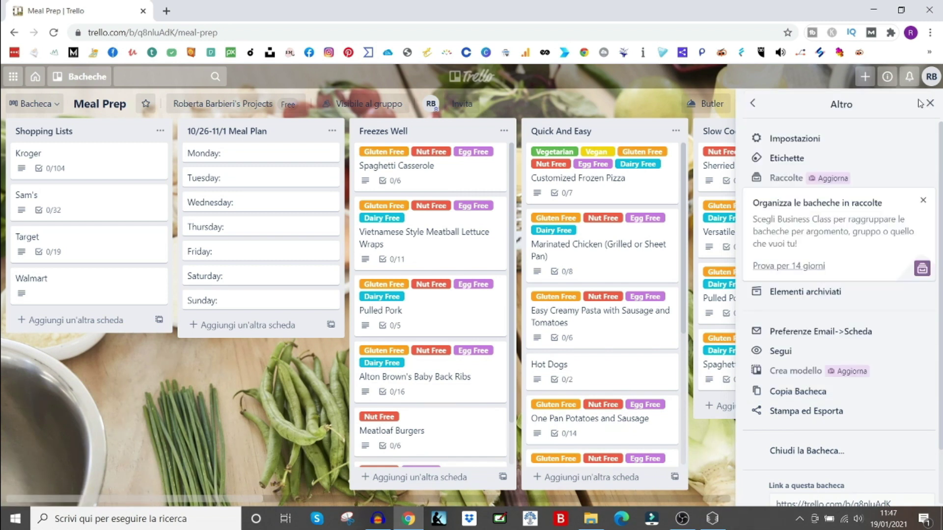
# Step: Try following and unfollowing the Meal Prep board, and check its print and export options
pyautogui.click(788, 353)
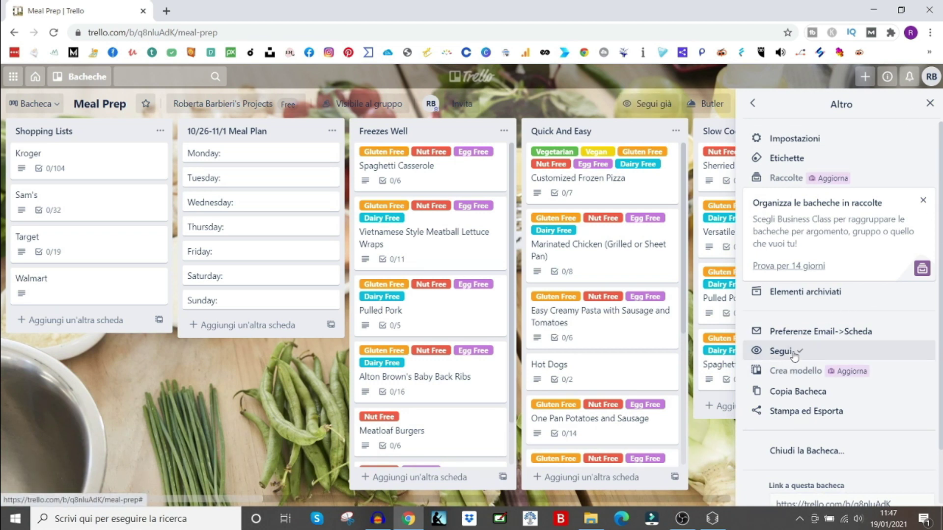
pyautogui.click(789, 352)
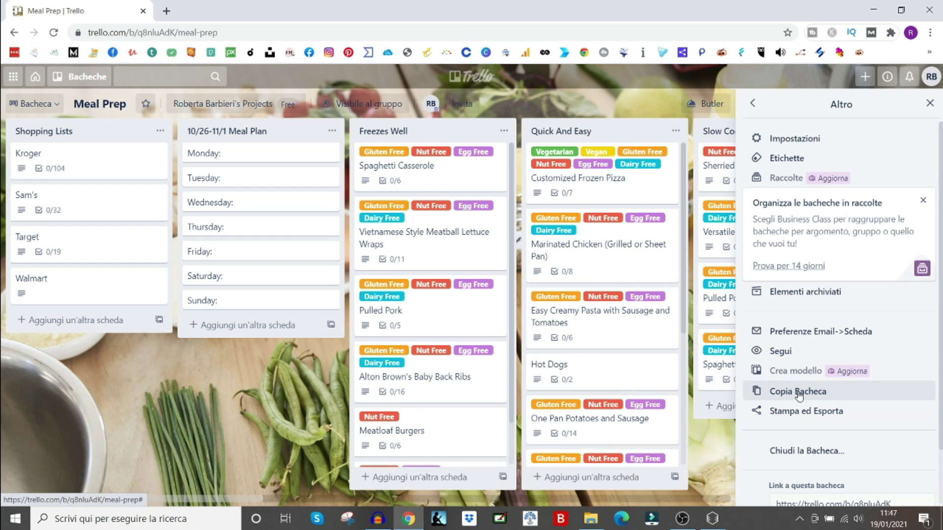
pyautogui.click(817, 417)
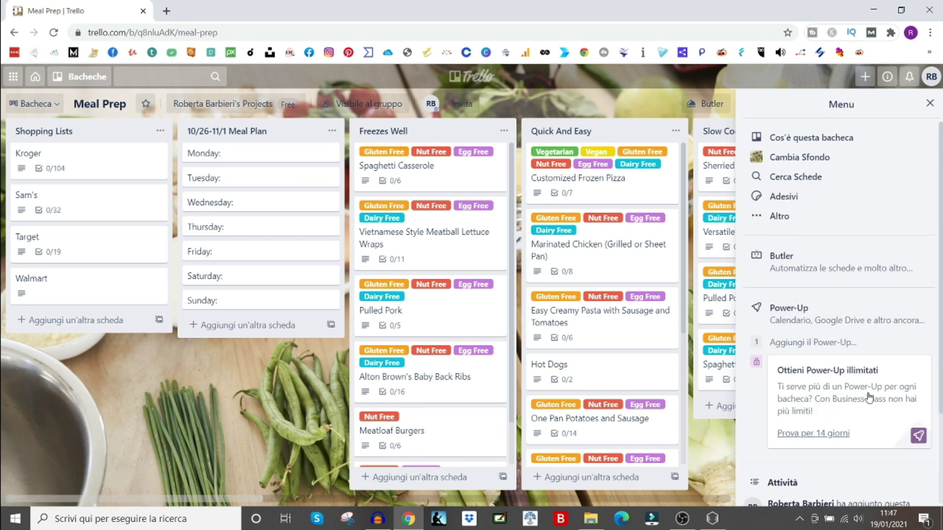
# Step: Review the main board menu and Butler's automation tips, and return to the board
pyautogui.scroll(-3, 869, 396)
pyautogui.scroll(3, 867, 396)
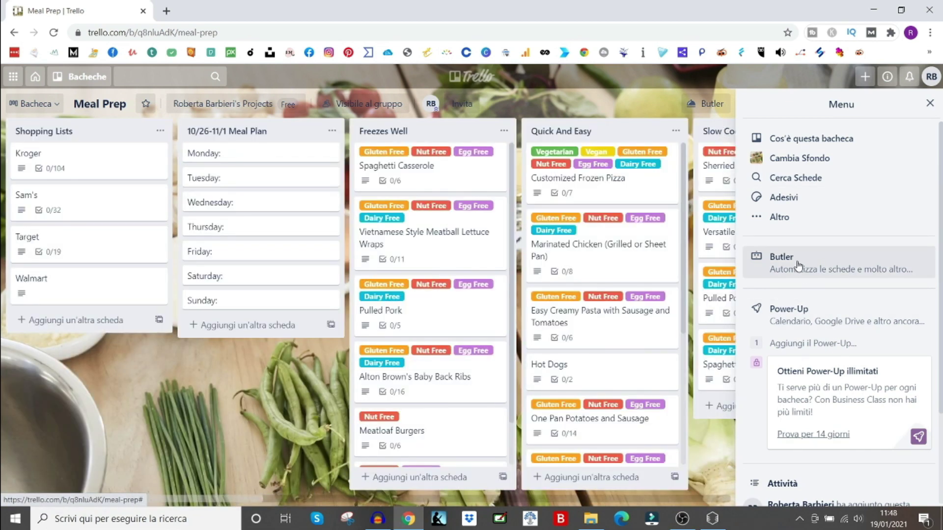
pyautogui.click(809, 267)
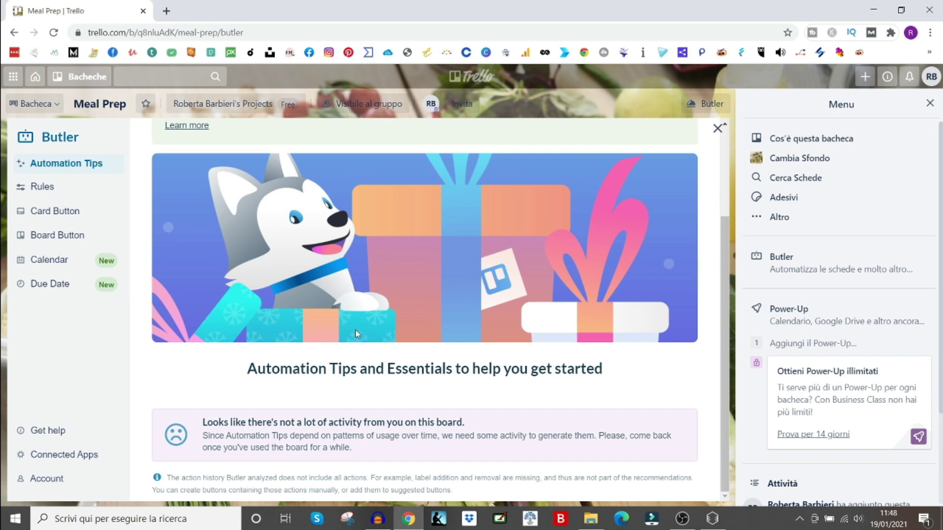
pyautogui.scroll(3, 356, 330)
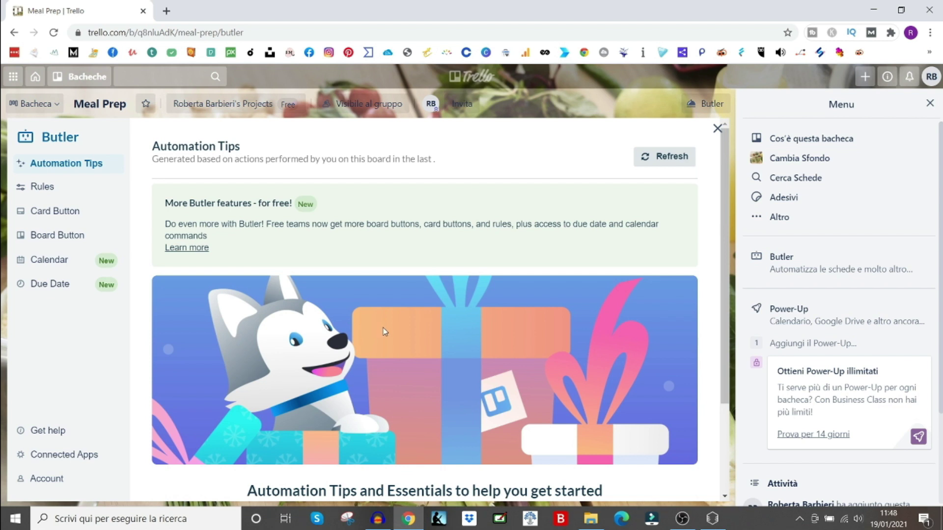
pyautogui.click(716, 131)
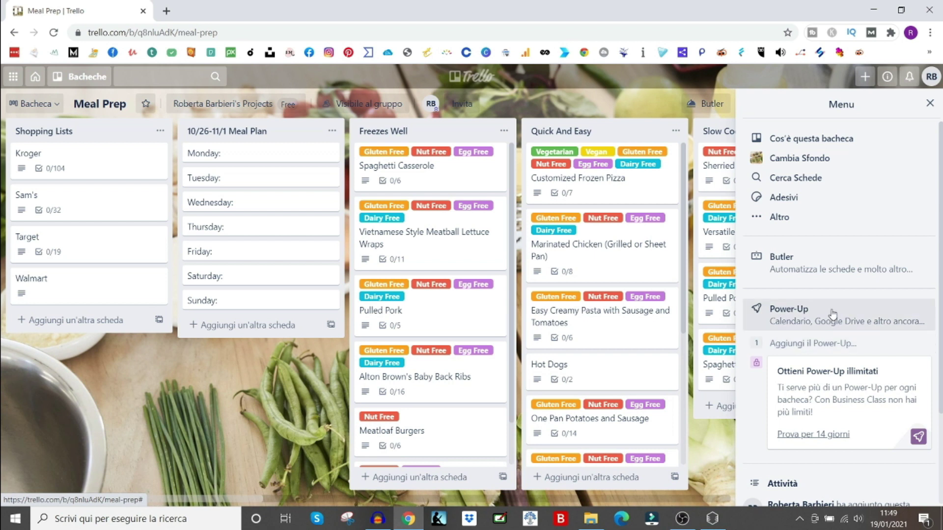
# Step: Browse the catalogue of featured, essential and other Power-Ups, and return to the board
pyautogui.click(804, 322)
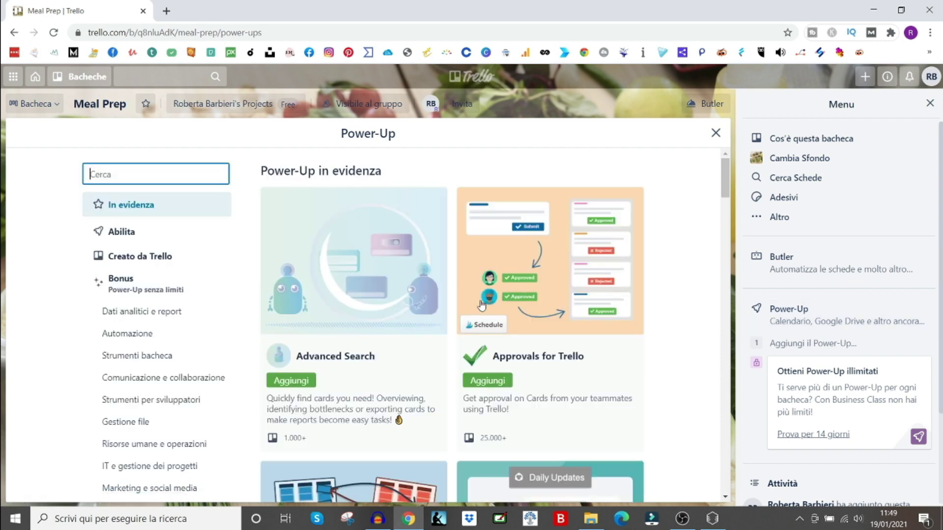
pyautogui.scroll(-5, 358, 323)
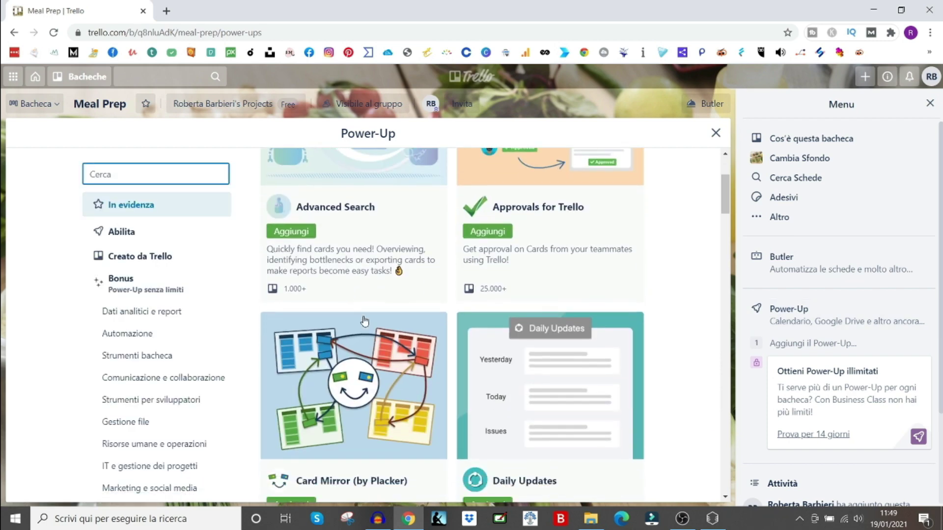
pyautogui.scroll(-8, 369, 322)
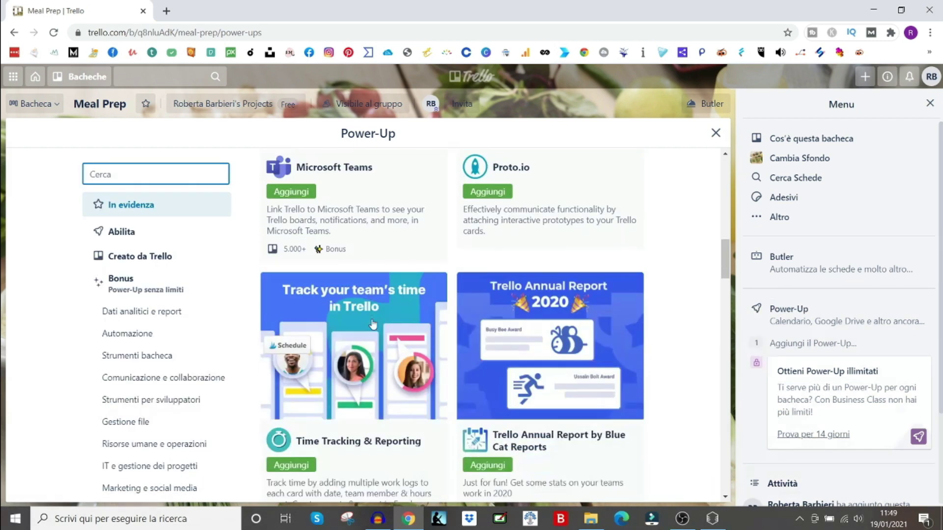
pyautogui.scroll(-8, 377, 326)
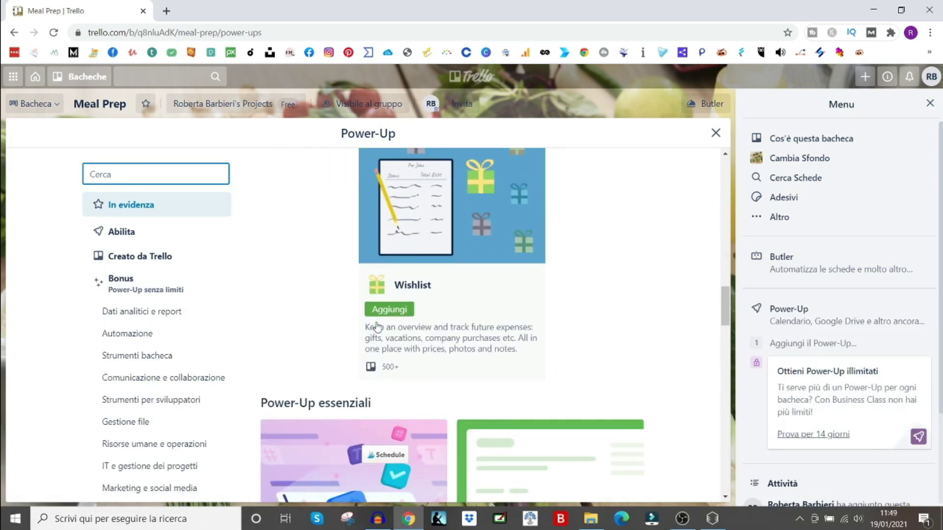
pyautogui.scroll(-5, 377, 325)
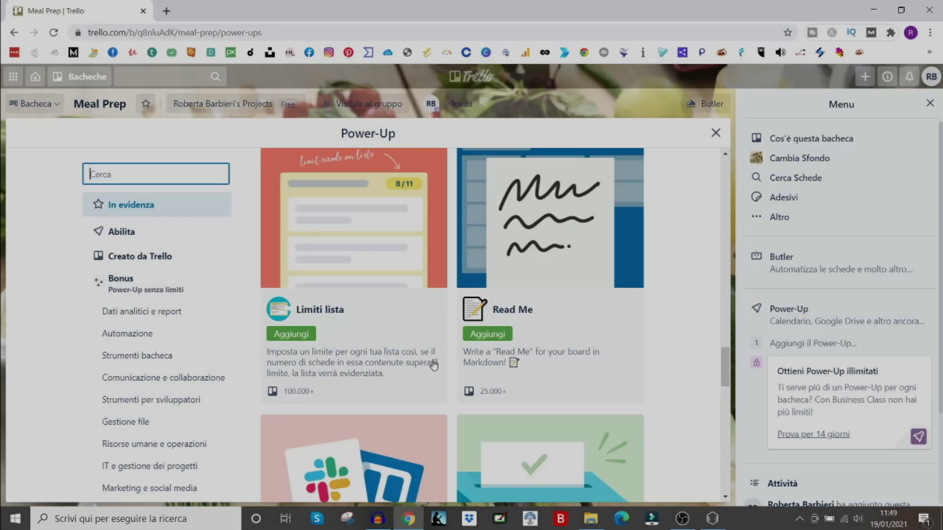
pyautogui.scroll(-5, 455, 363)
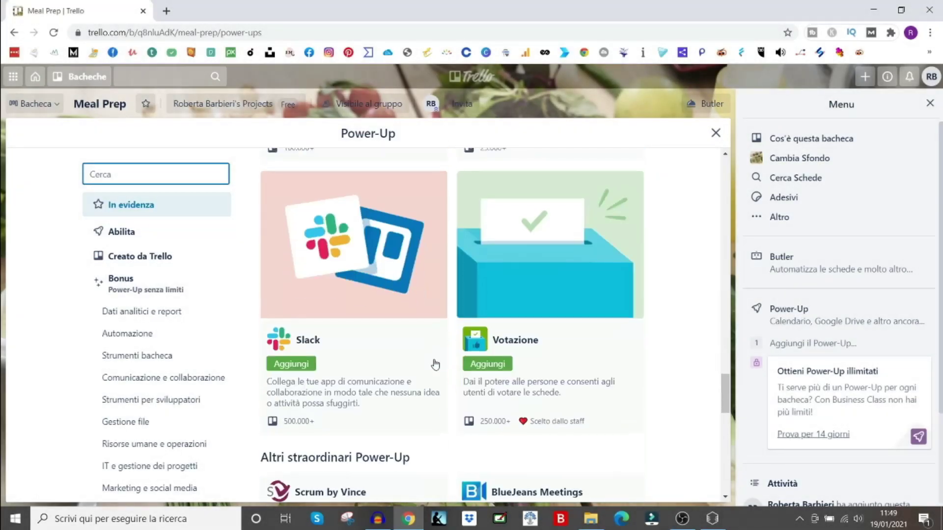
pyautogui.scroll(-4, 542, 257)
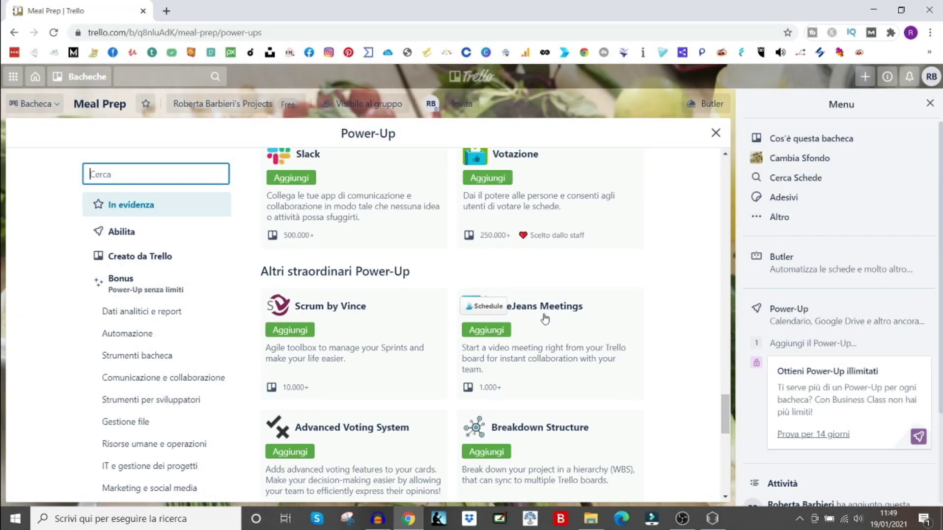
pyautogui.scroll(-3, 544, 323)
pyautogui.scroll(-6, 544, 323)
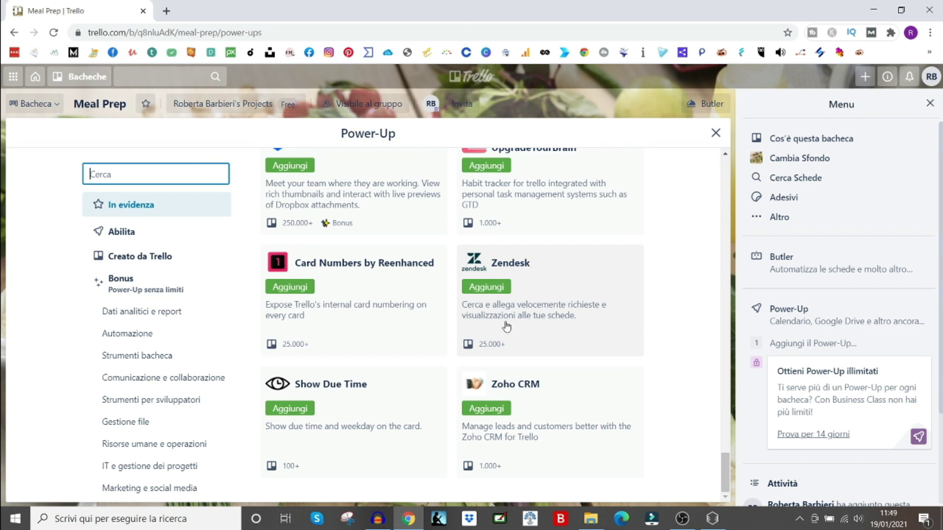
pyautogui.scroll(20, 509, 323)
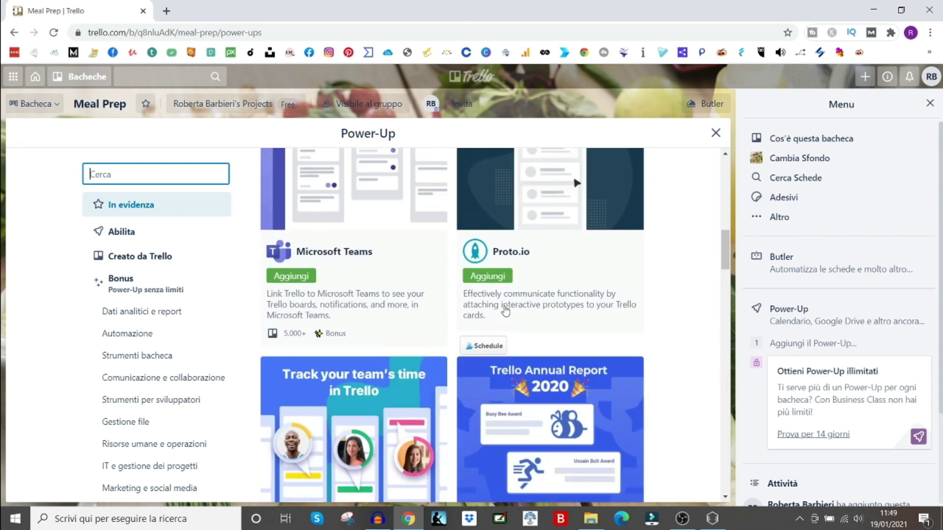
pyautogui.scroll(2, 506, 311)
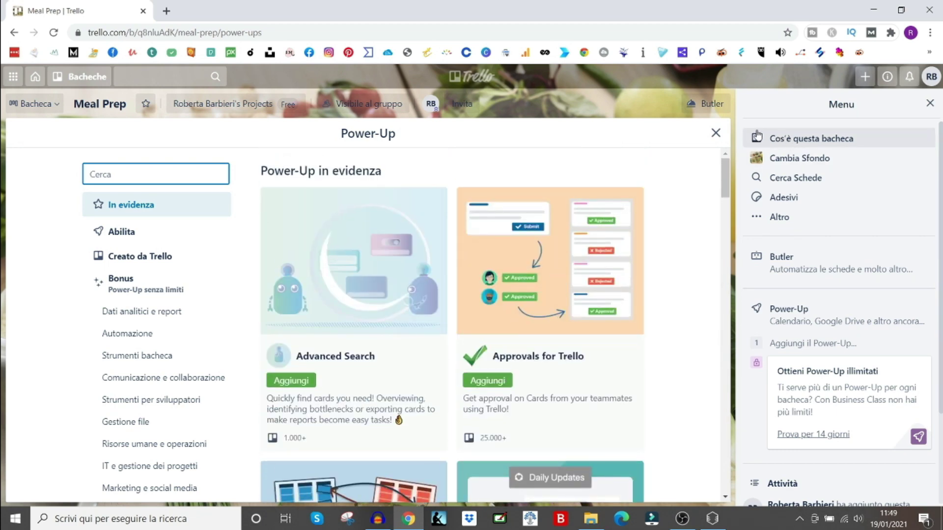
pyautogui.click(716, 133)
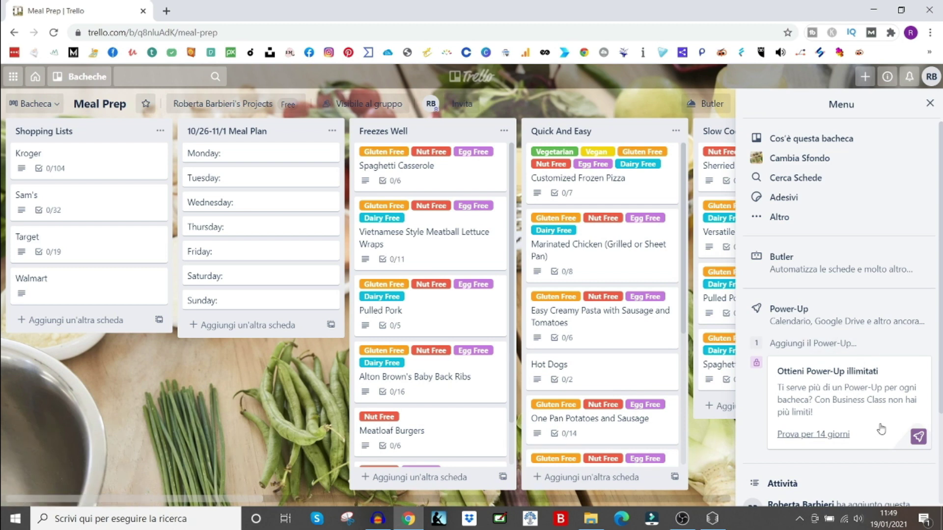
pyautogui.scroll(-1, 883, 429)
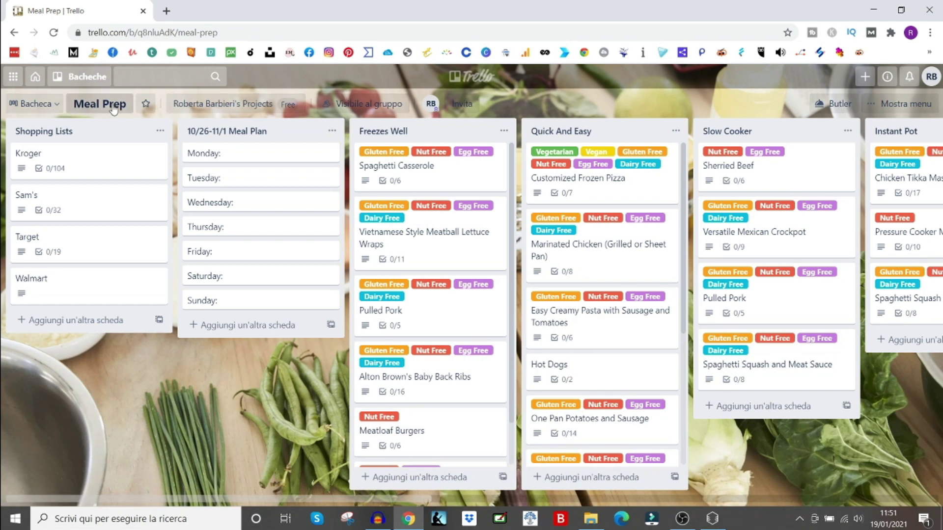
# Step: Rename the Shopping Lists list as "Lista della spesa"
pyautogui.click(90, 129)
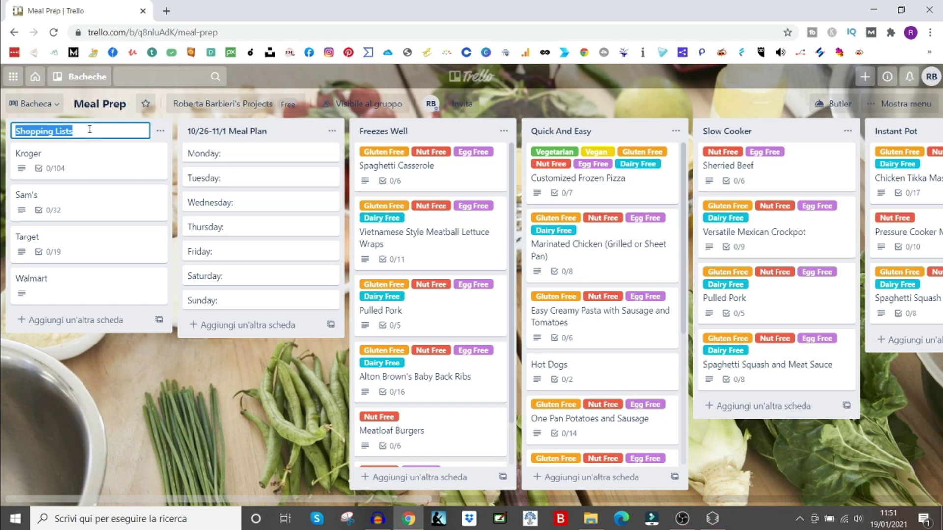
pyautogui.write('Listra')
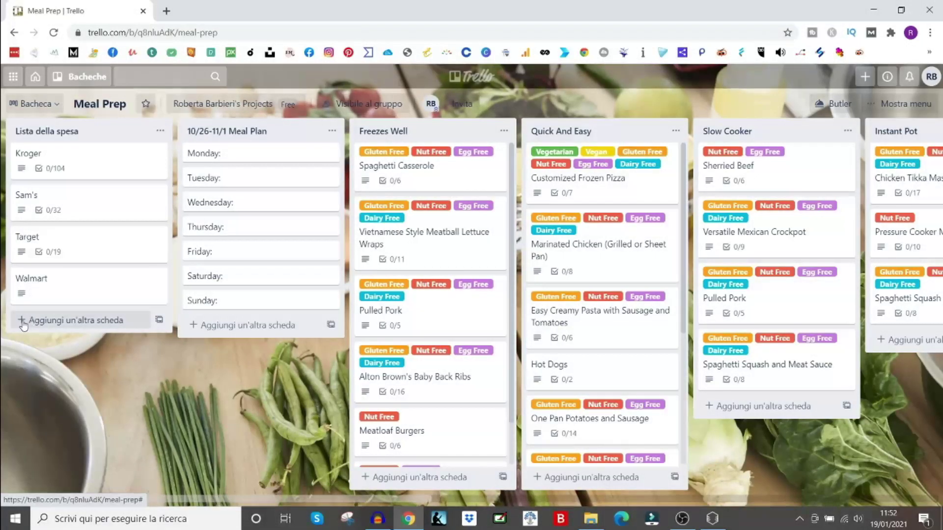
# Step: Add two cards titled "negozio" and "i" to the end of the Lista della spesa list
pyautogui.click(29, 321)
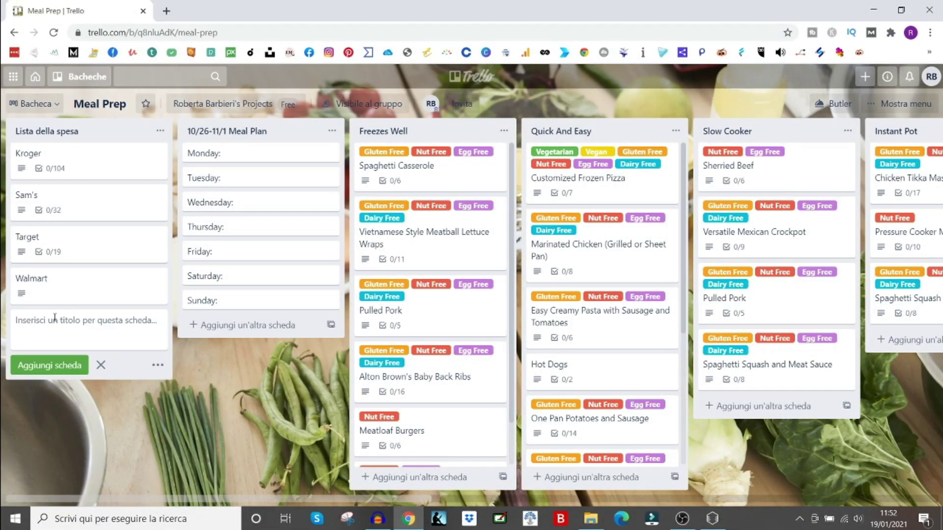
pyautogui.write('negozio')
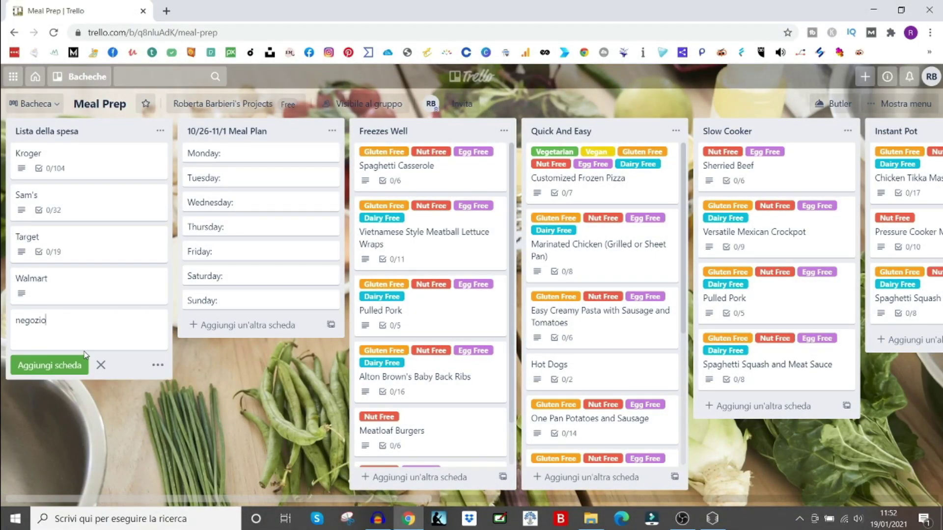
pyautogui.click(58, 366)
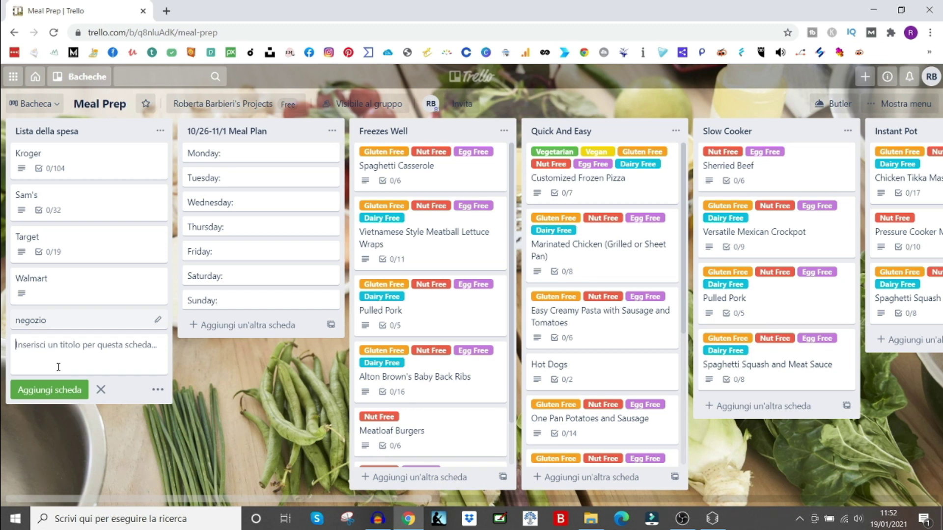
pyautogui.write('i')
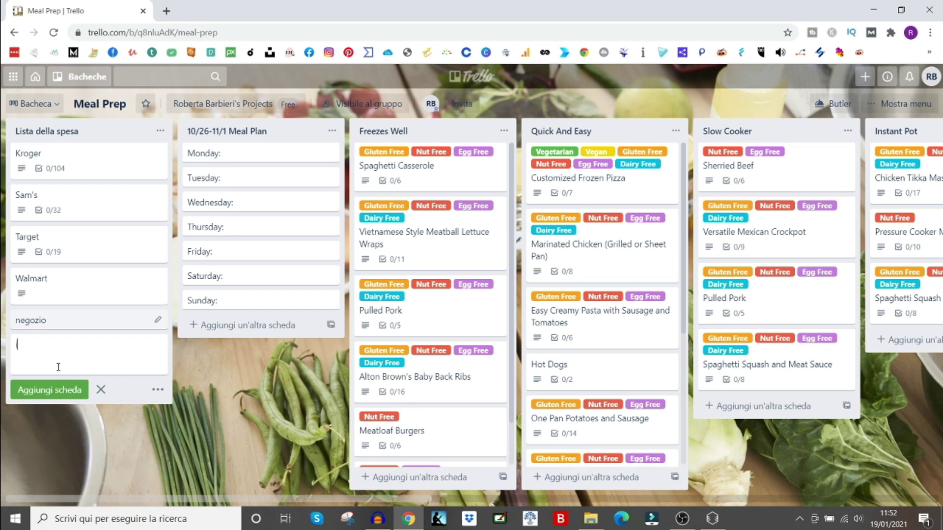
pyautogui.press('Return')
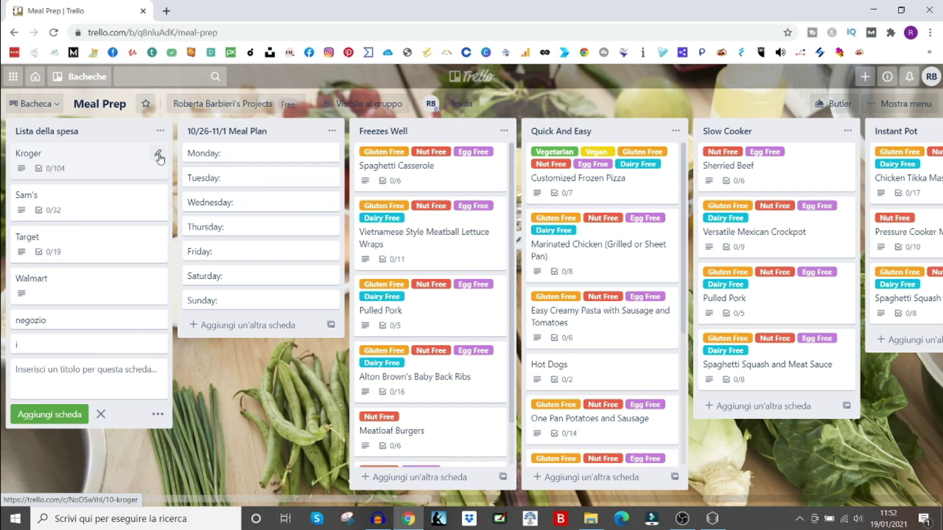
# Step: Open the Kroger card and check off New Potatoes, Onions and Strawberries in its Produce checklist
pyautogui.click(68, 168)
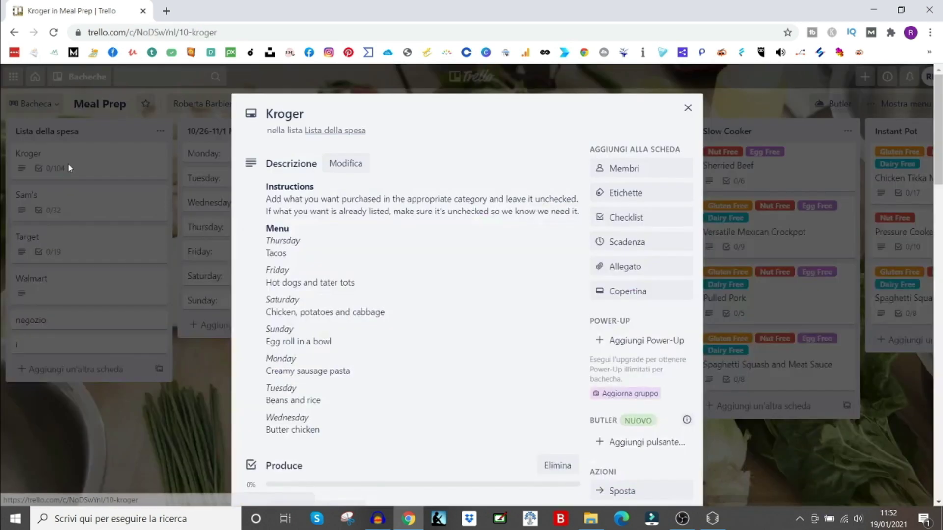
pyautogui.scroll(-1, 295, 152)
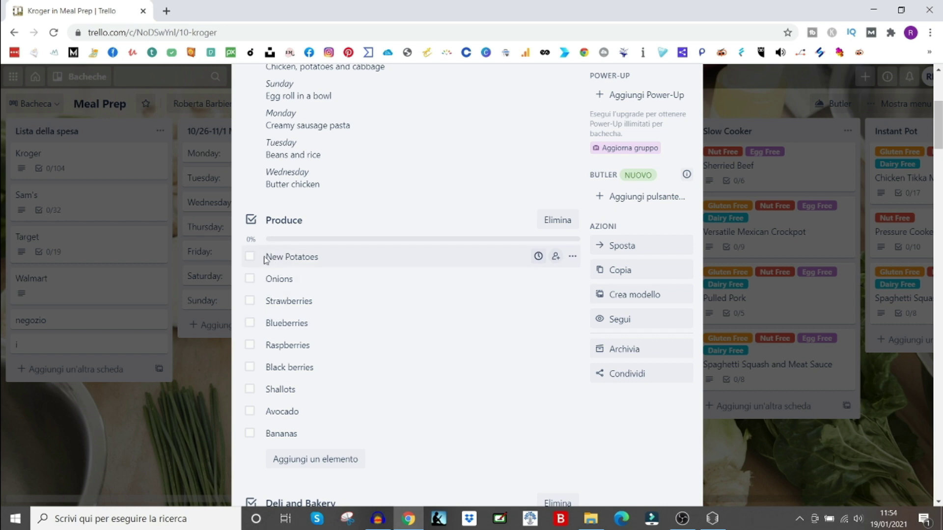
pyautogui.click(249, 256)
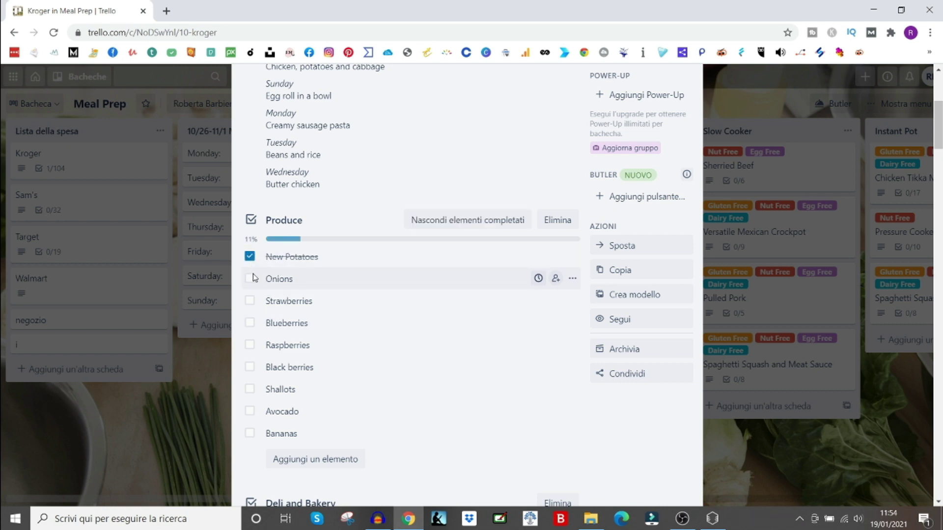
pyautogui.click(249, 280)
pyautogui.click(249, 301)
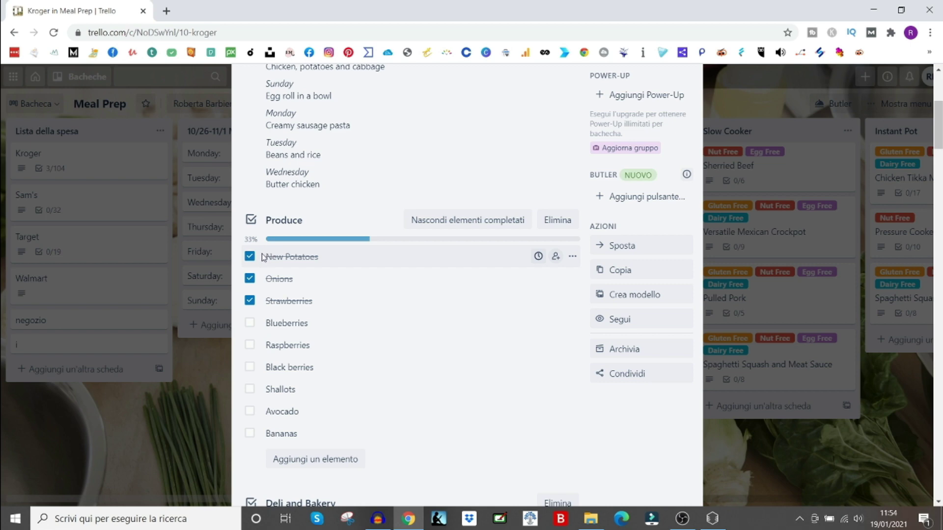
# Step: Check off Brats in the Kroger card's Meat & Seafood checklist and look through its other checklists
pyautogui.scroll(5, 261, 257)
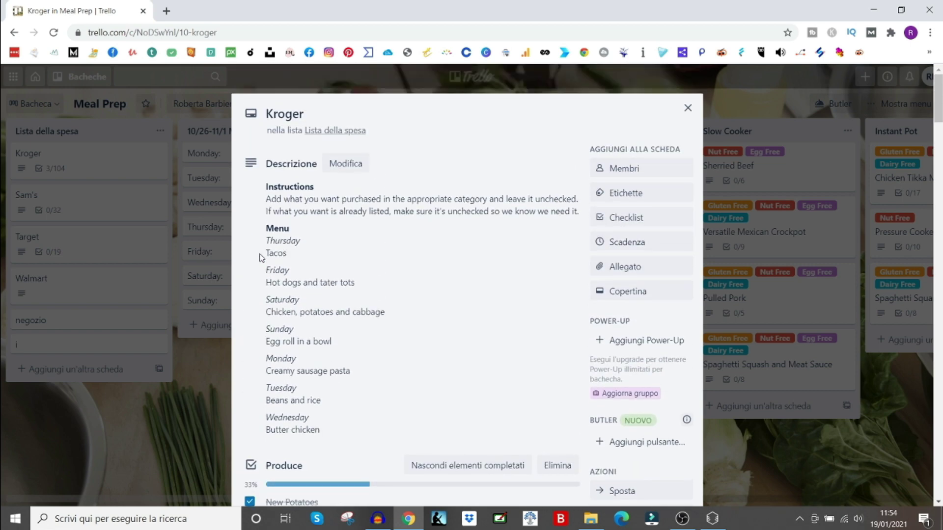
pyautogui.scroll(-15, 261, 256)
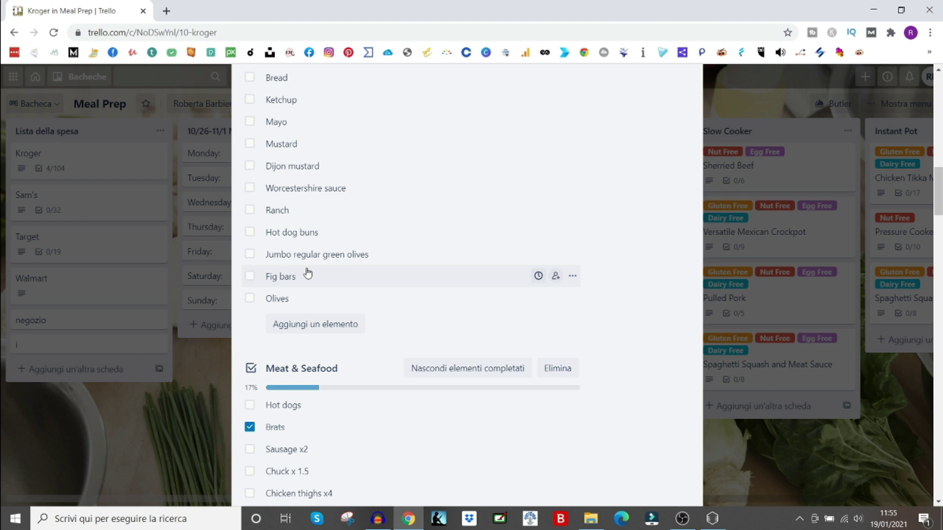
pyautogui.scroll(5, 308, 272)
pyautogui.scroll(-15, 344, 196)
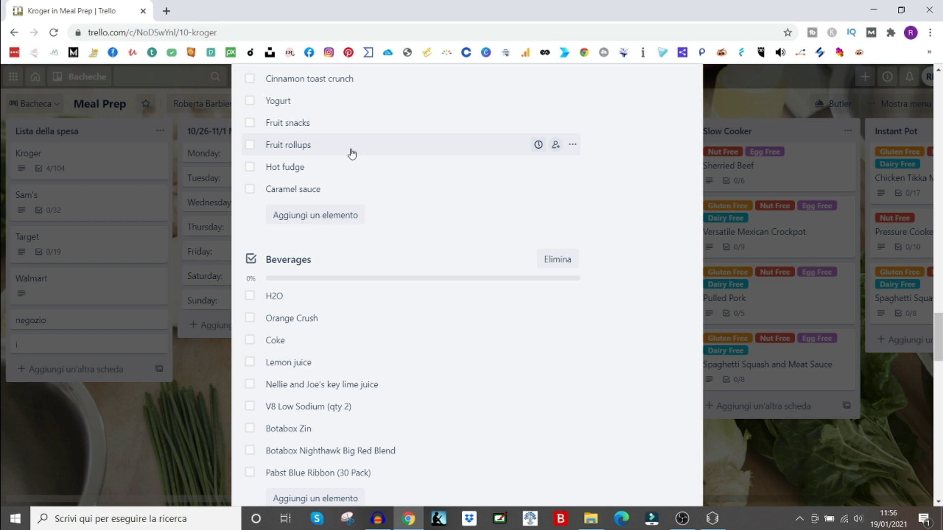
# Step: Look through the Kroger card's remaining checklists and description, and check which board members can be assigned to it
pyautogui.scroll(-10, 363, 151)
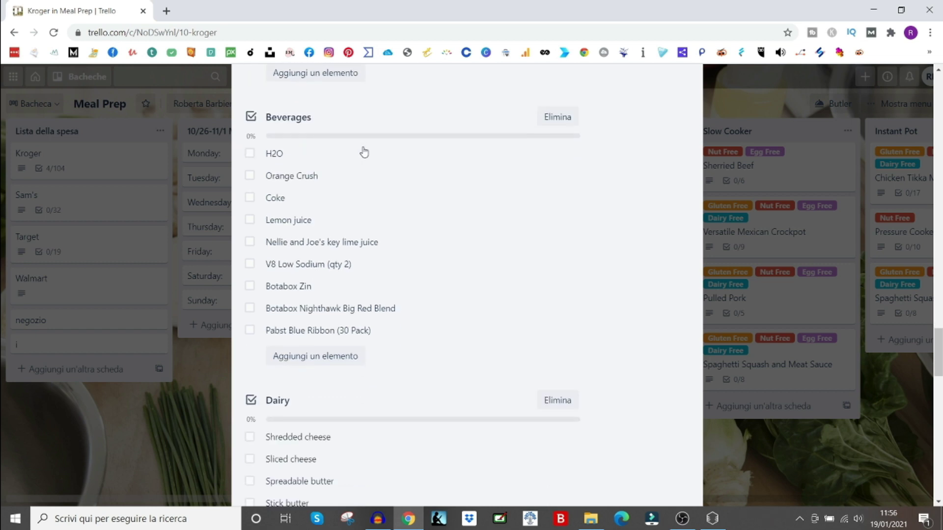
pyautogui.scroll(-1, 363, 152)
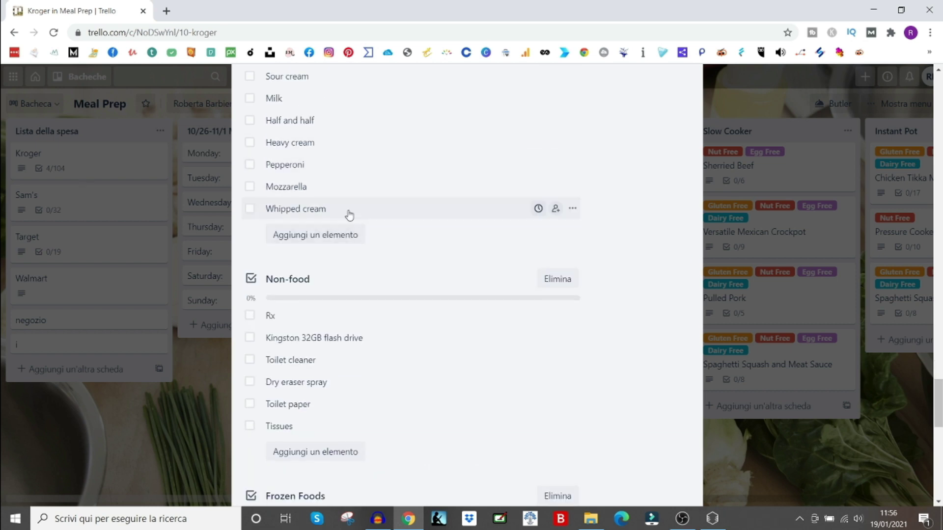
pyautogui.scroll(15, 374, 179)
pyautogui.scroll(10, 379, 179)
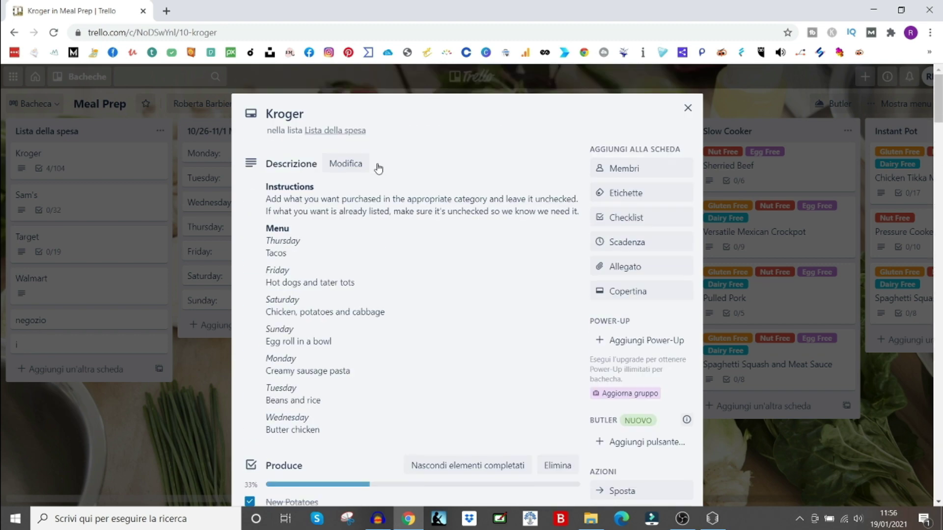
pyautogui.scroll(-7, 353, 294)
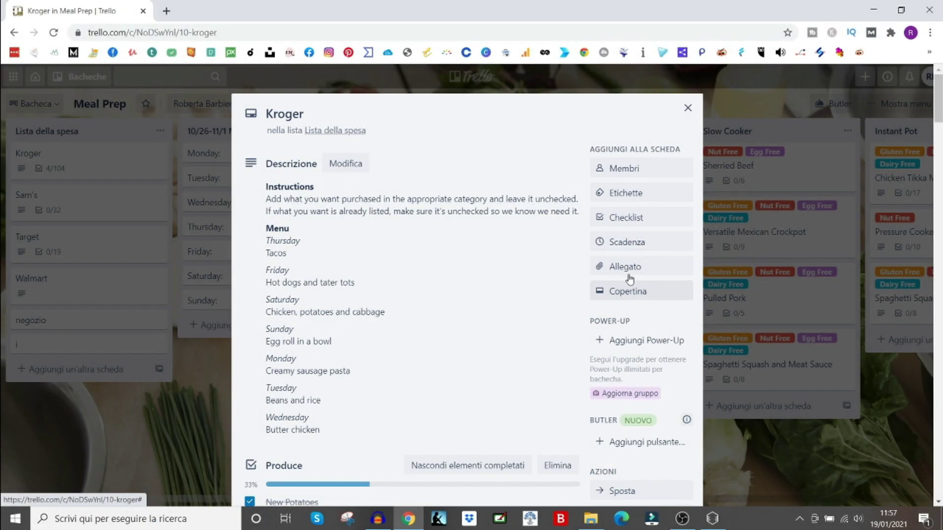
pyautogui.click(624, 170)
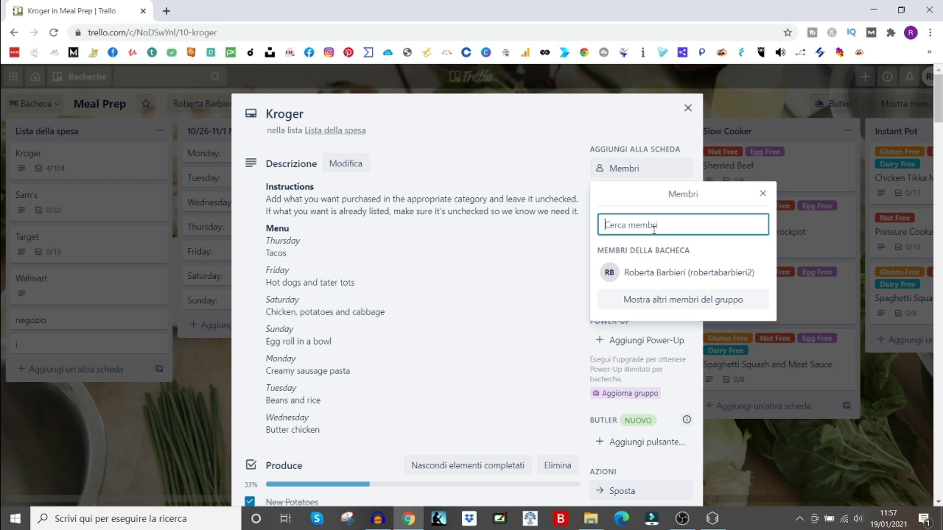
pyautogui.click(565, 177)
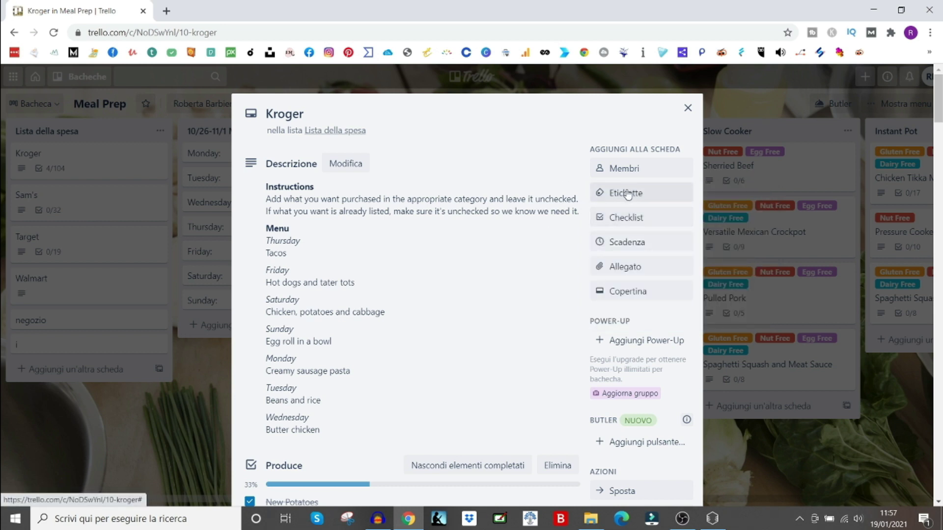
# Step: Create an unnamed blue label from the Kroger card and unassign it from the card
pyautogui.click(628, 193)
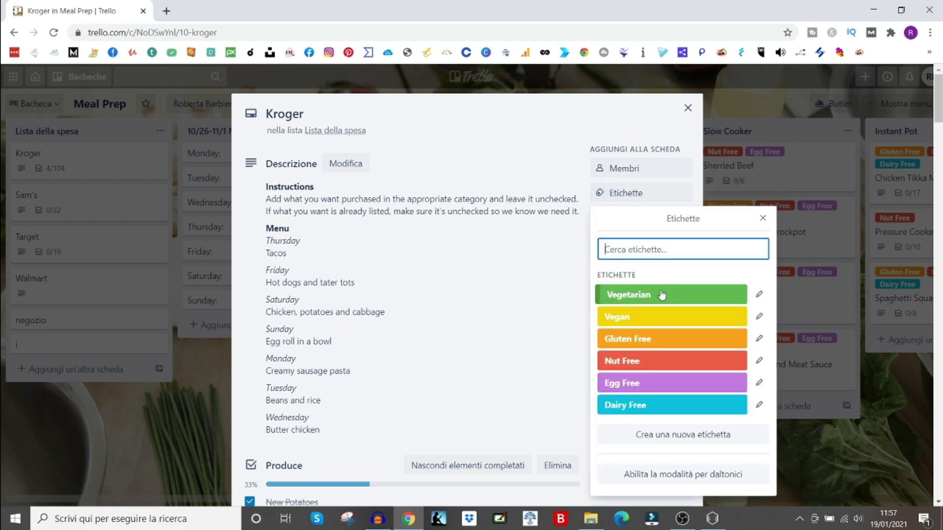
pyautogui.click(674, 435)
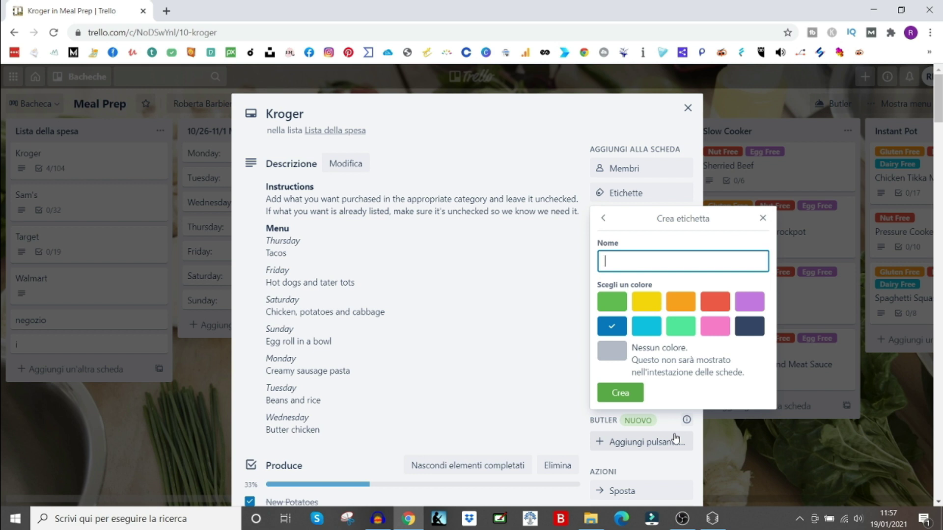
pyautogui.click(620, 393)
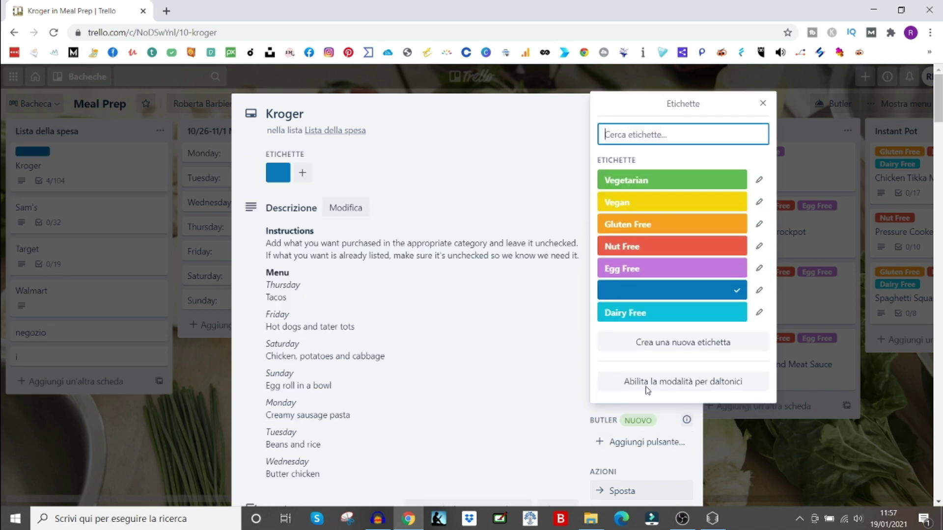
pyautogui.click(729, 294)
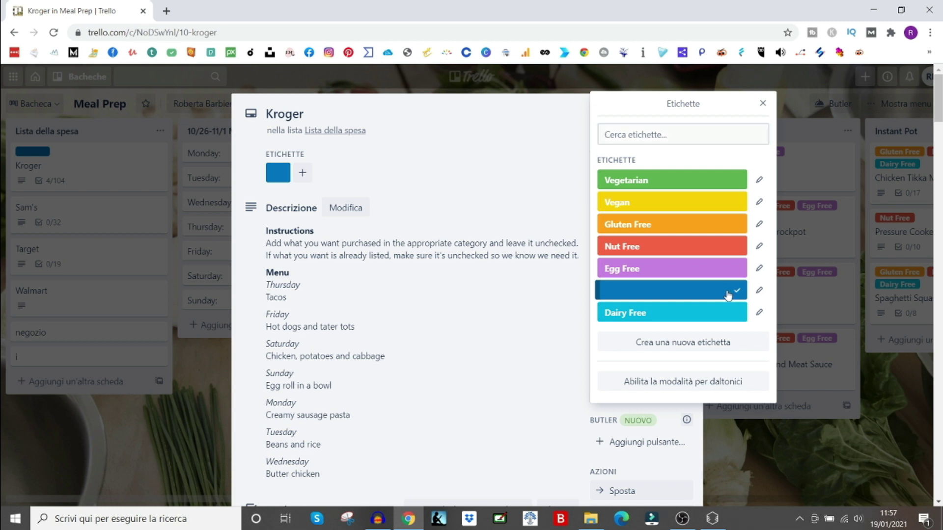
# Step: Rename the Dairy Free label as "Prodotti freschi" and assign it to the Kroger card together with Vegan and Gluten Free
pyautogui.click(727, 314)
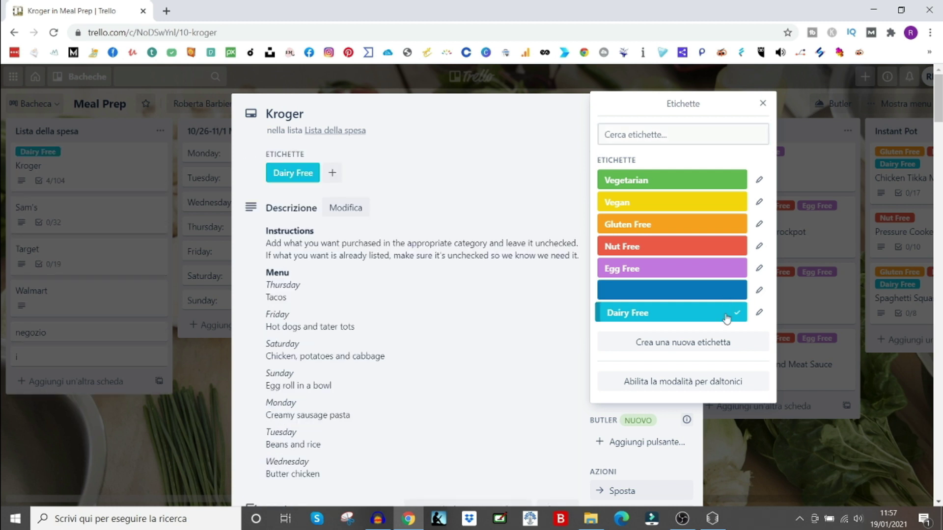
pyautogui.click(727, 315)
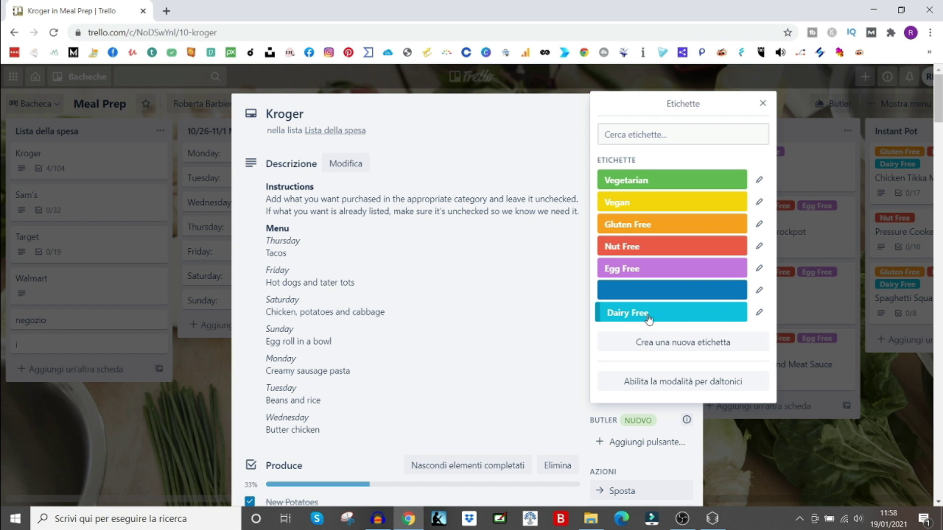
pyautogui.click(760, 314)
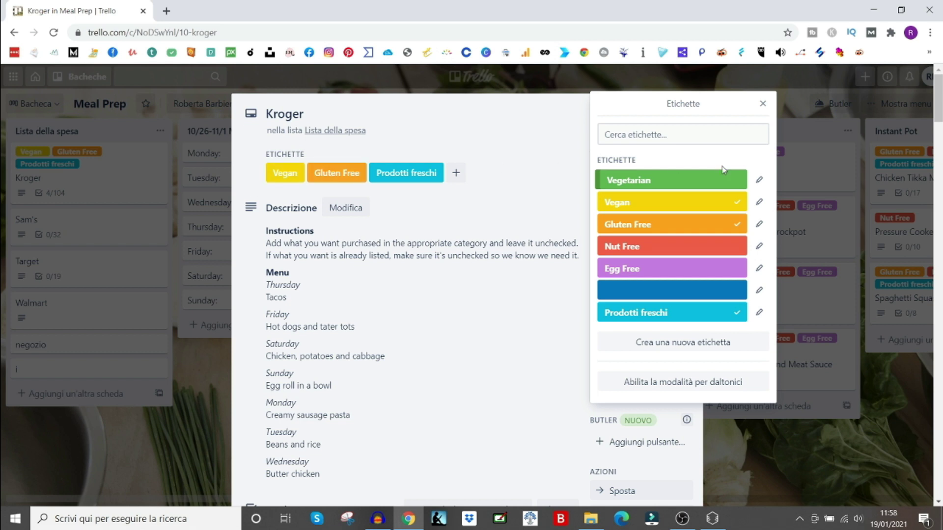
# Step: Remove the Vegan, Gluten Free and Prodotti freschi labels from the Kroger card
pyautogui.click(733, 203)
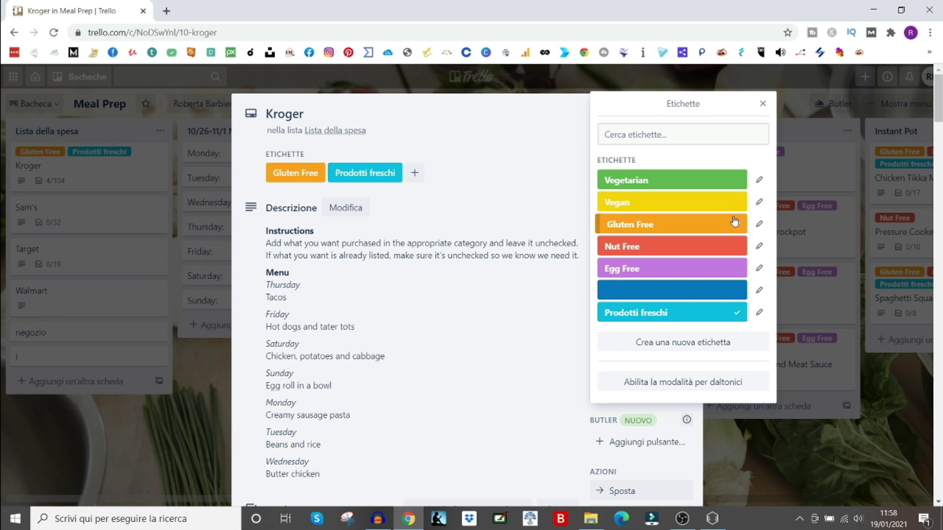
pyautogui.click(735, 224)
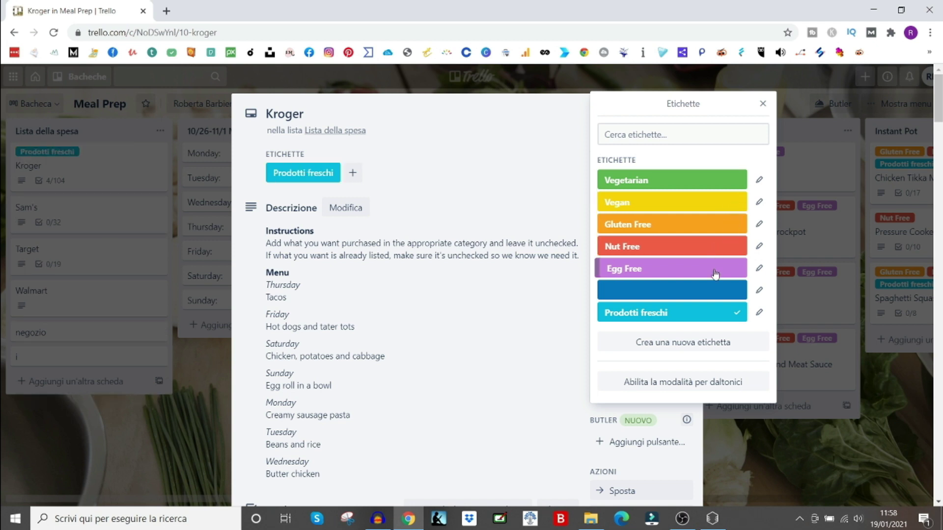
pyautogui.click(722, 315)
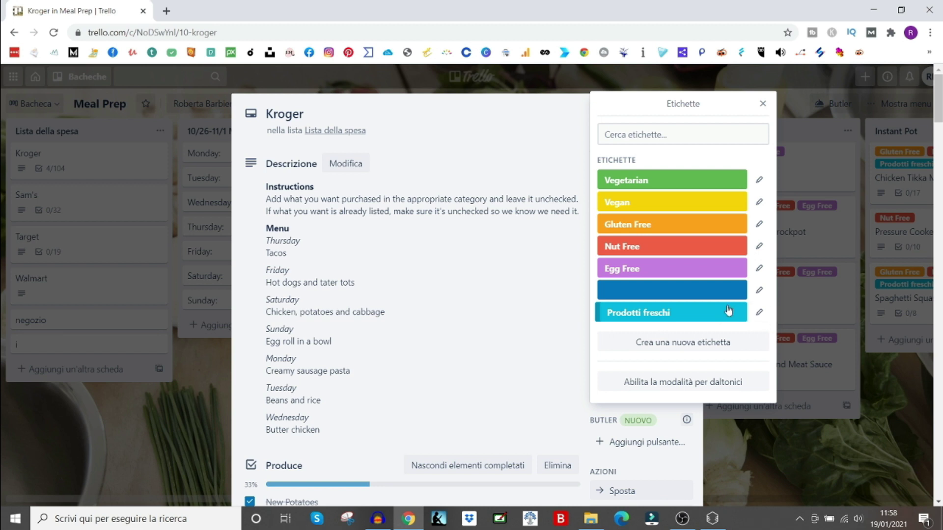
pyautogui.click(760, 317)
pyautogui.click(638, 282)
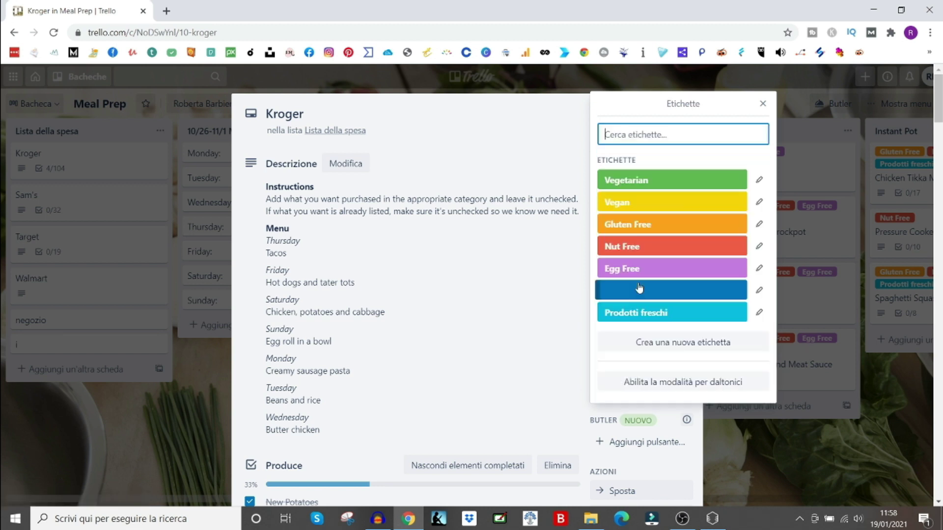
pyautogui.click(543, 337)
pyautogui.hotkey('ctrl', 'a')
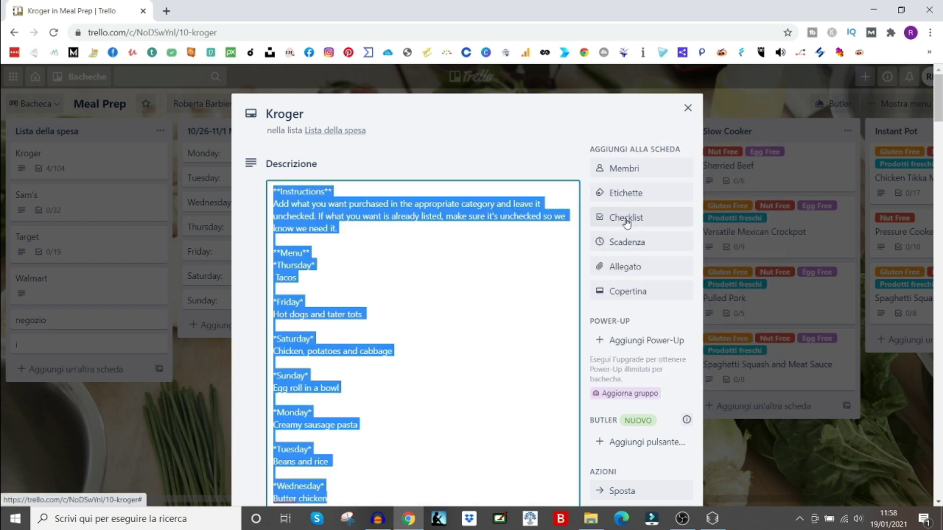
pyautogui.click(511, 141)
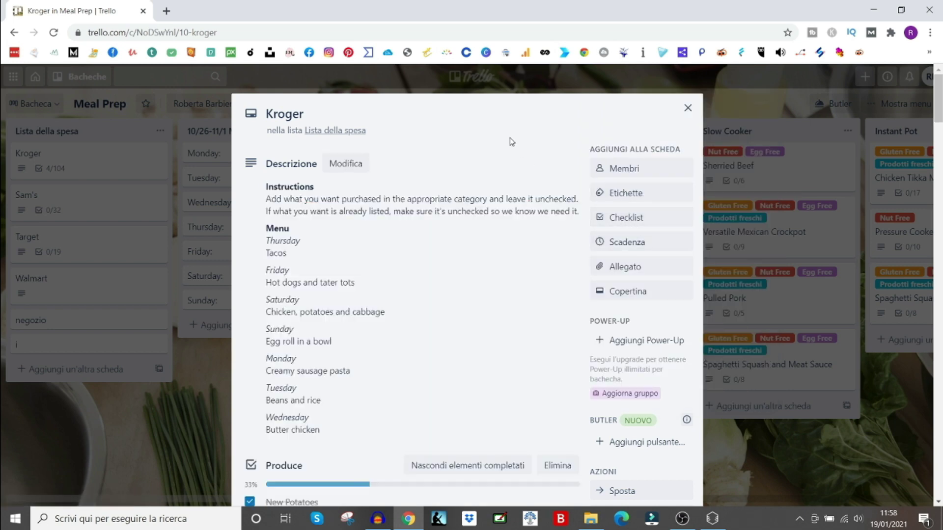
pyautogui.click(646, 216)
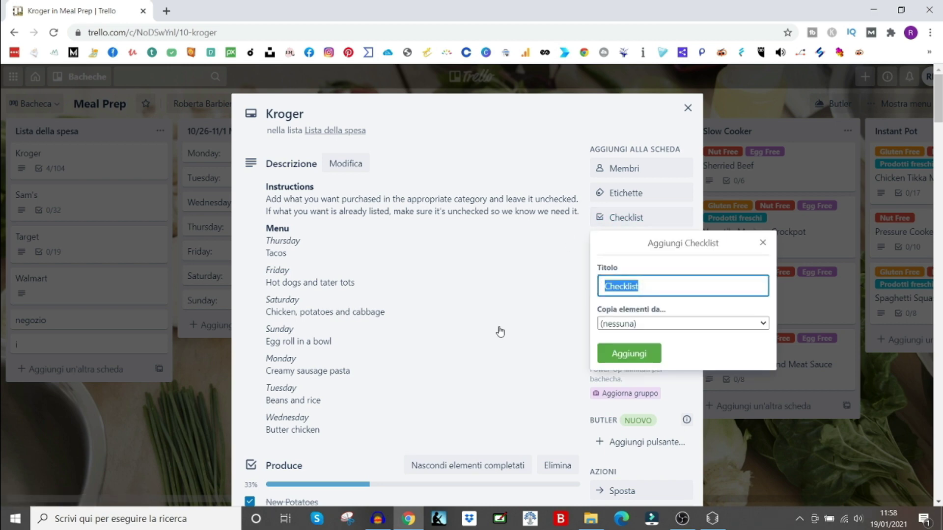
pyautogui.click(521, 317)
pyautogui.click(350, 287)
pyautogui.scroll(-9, 353, 347)
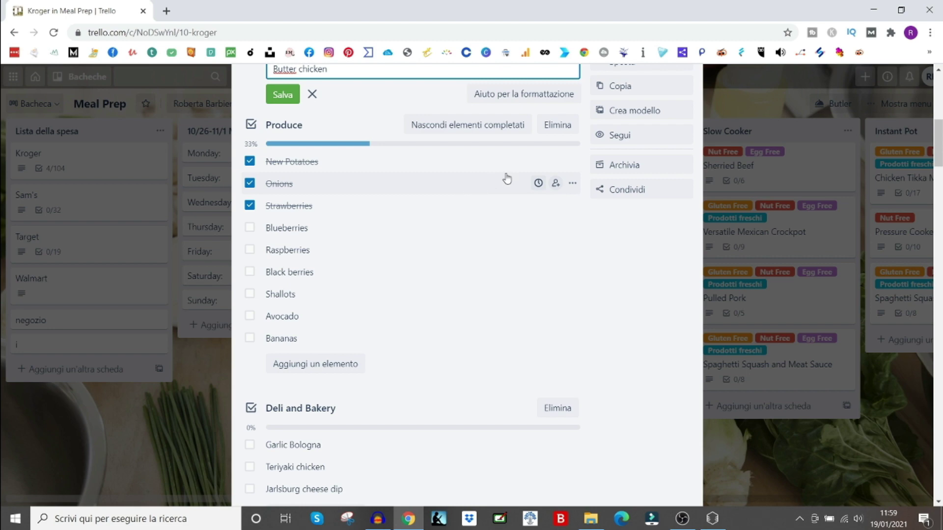
pyautogui.scroll(5, 540, 187)
pyautogui.scroll(5, 617, 229)
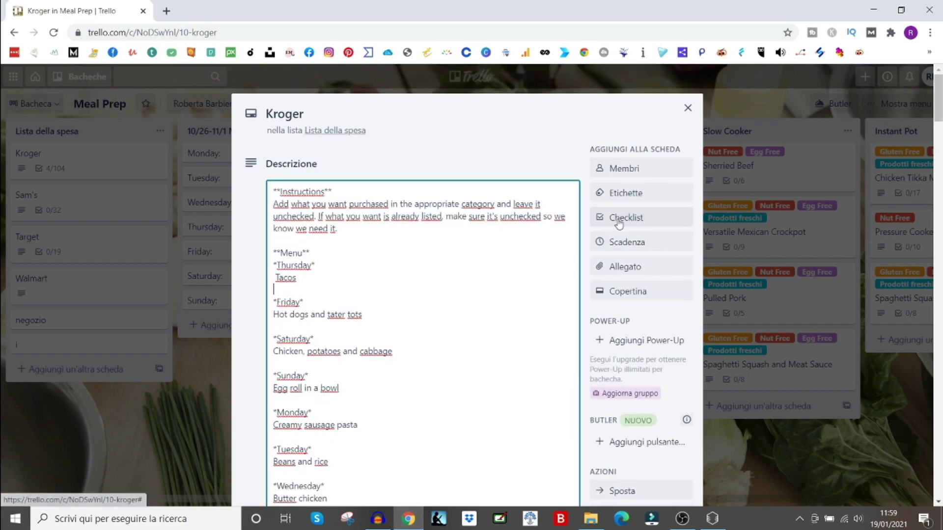
# Step: Add a new checklist titled "Test" to the Kroger card without copying items from another checklist
pyautogui.click(618, 217)
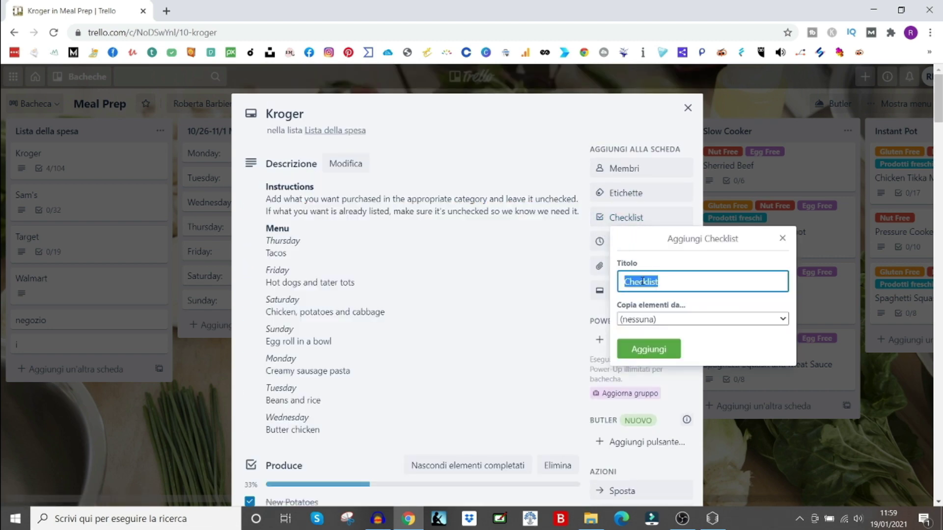
pyautogui.write('Te')
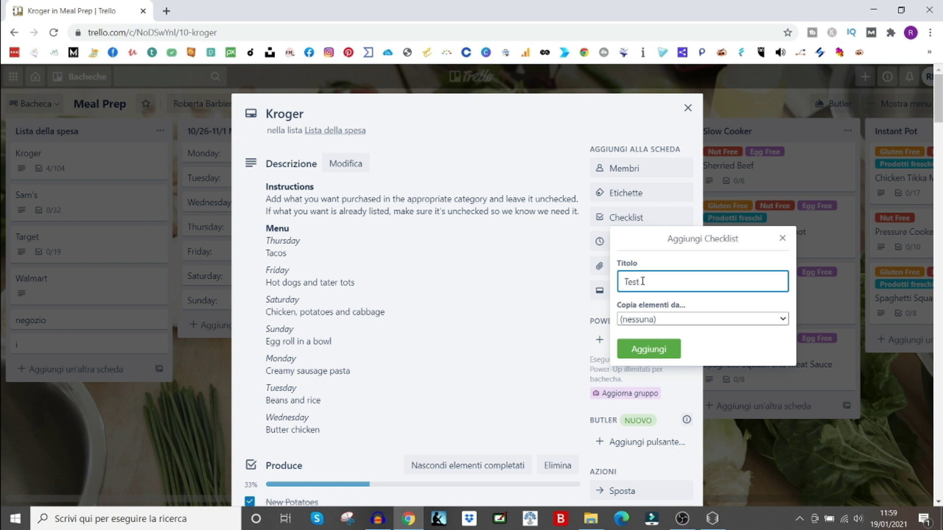
pyautogui.click(646, 351)
# Step: Add the items "test 1", "test 2" and "test3" to the Kroger card's Test checklist
pyautogui.scroll(4, 378, 351)
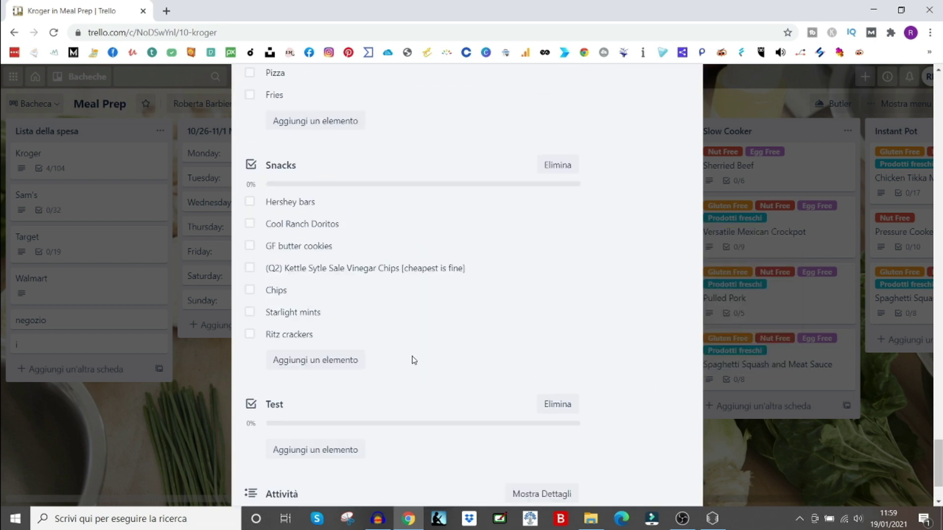
pyautogui.scroll(-4, 314, 413)
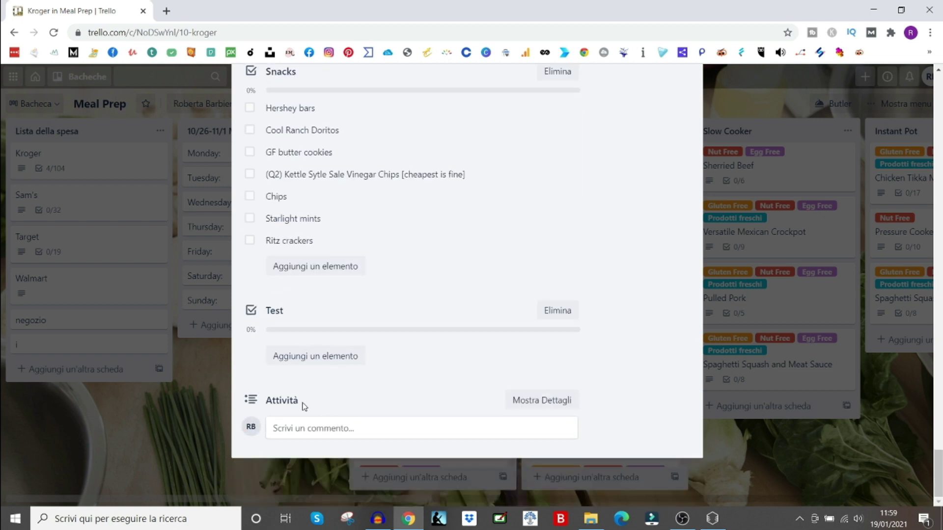
pyautogui.click(317, 356)
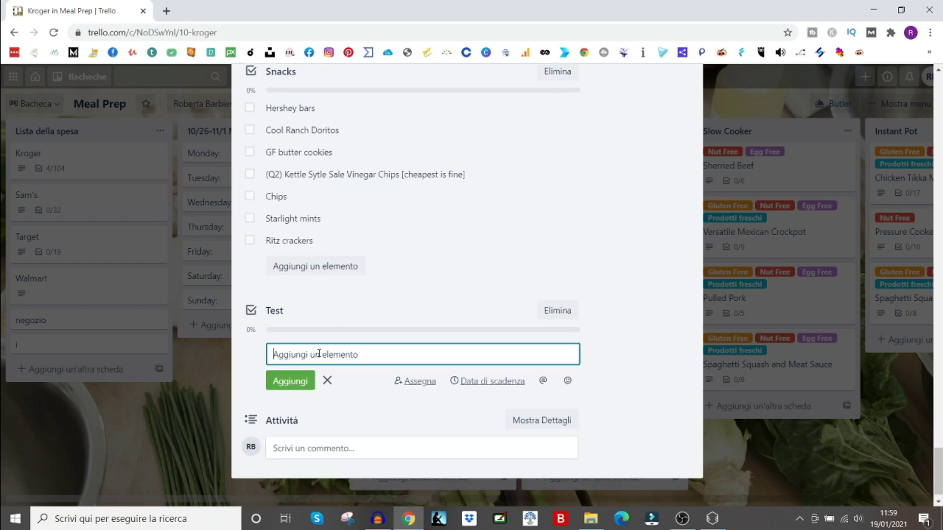
pyautogui.write('test 1')
pyautogui.press('Return')
pyautogui.write('t 2')
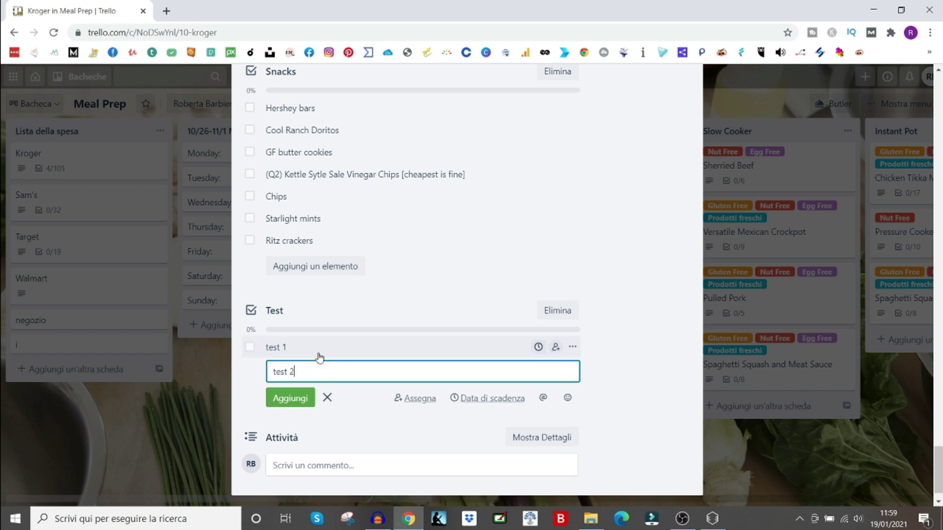
pyautogui.write('est 2')
pyautogui.press('Return')
pyautogui.write('test')
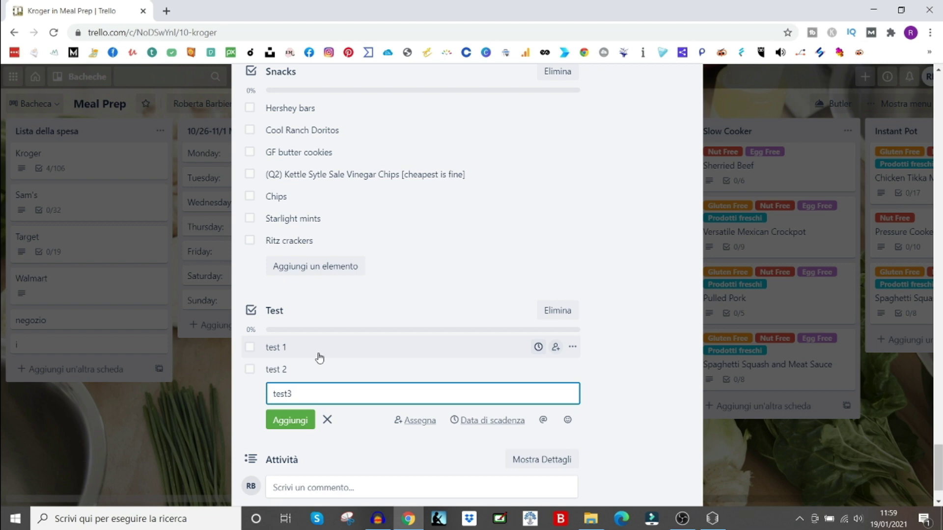
pyautogui.press('Return')
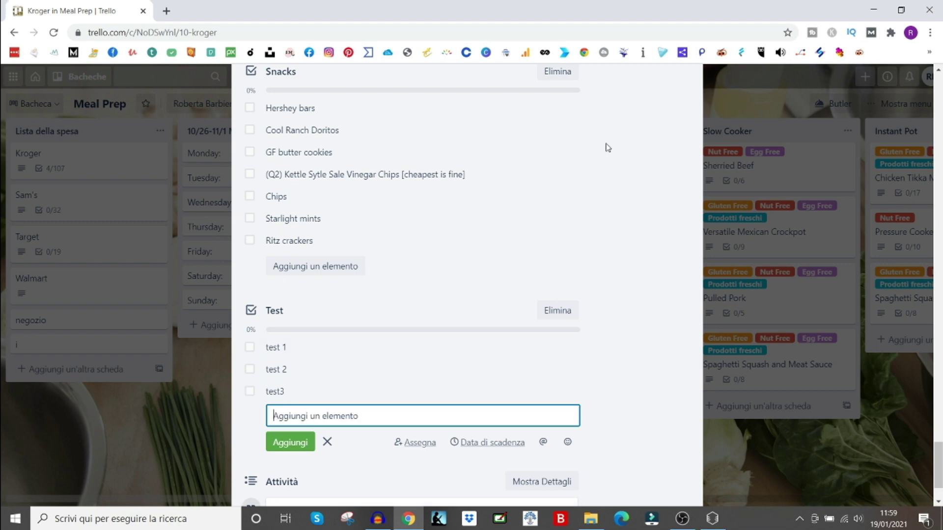
# Step: Set the Kroger card's due date to 27/1/2021 at 12:00 with the reminder set to Nessun, and save it
pyautogui.scroll(15, 556, 219)
pyautogui.scroll(20, 555, 219)
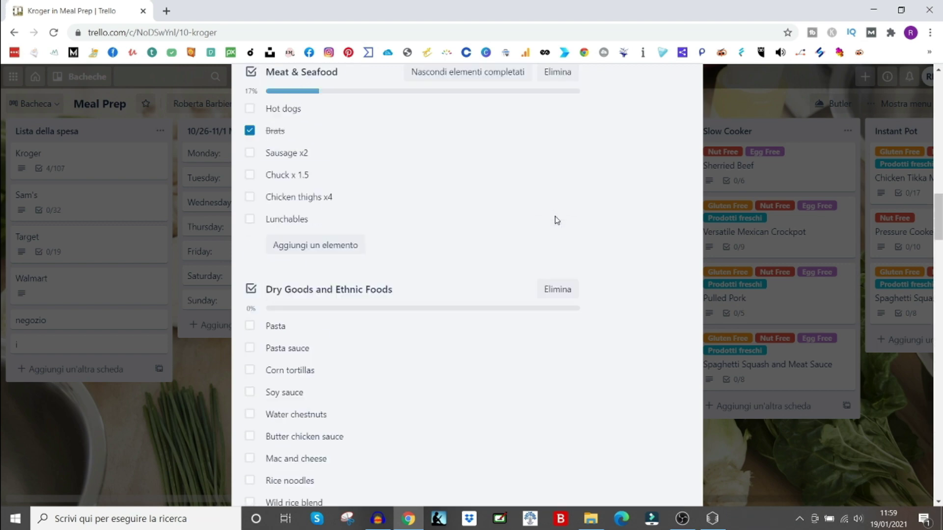
pyautogui.scroll(15, 628, 180)
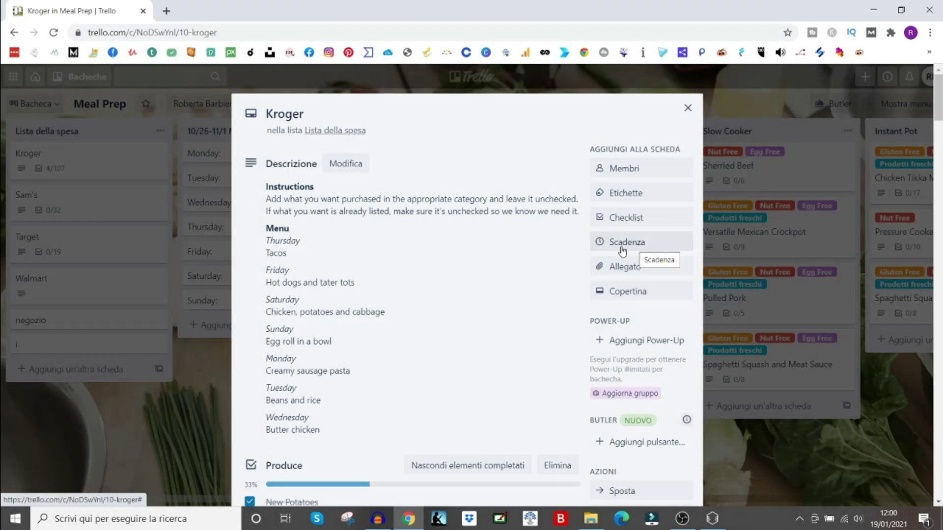
pyautogui.click(623, 251)
pyautogui.click(659, 287)
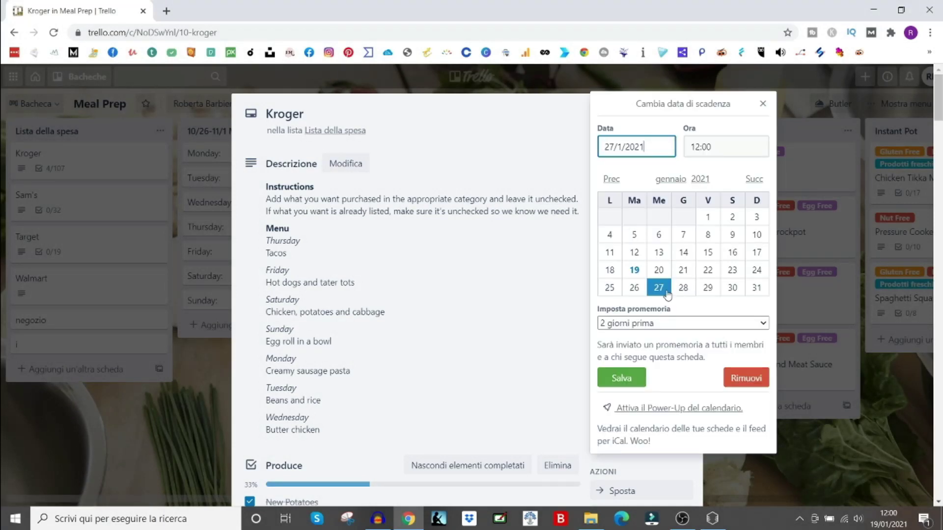
pyautogui.click(647, 325)
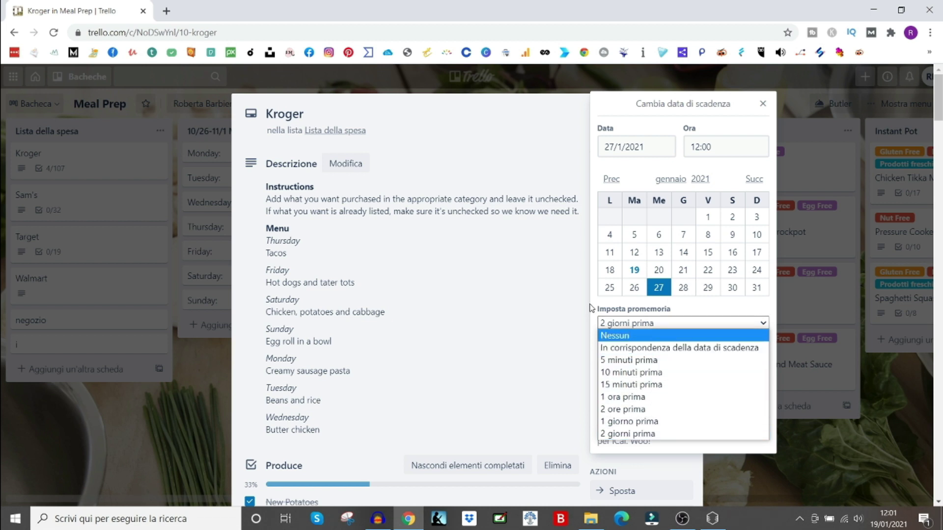
pyautogui.click(631, 336)
pyautogui.click(623, 380)
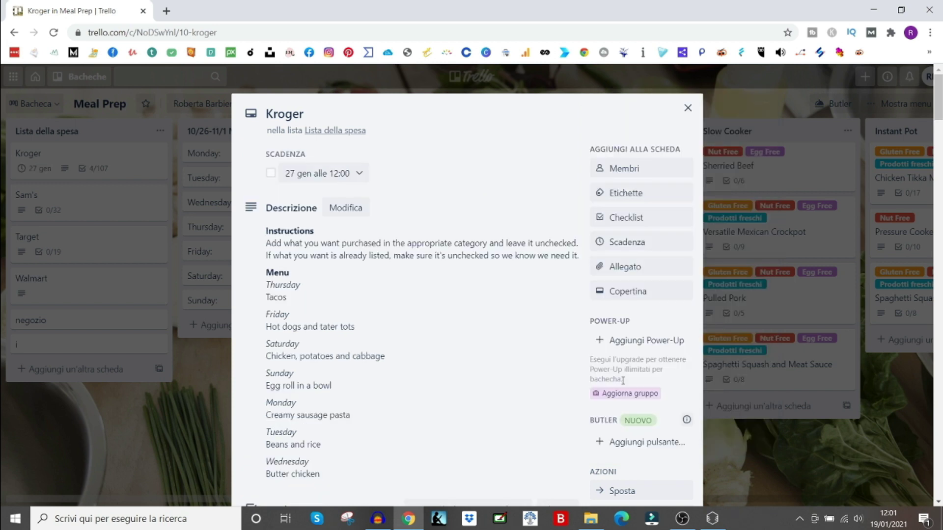
# Step: View the Kroger card's attachment sources, and set the Unsplash aerial photo of city highways as its cover
pyautogui.click(634, 267)
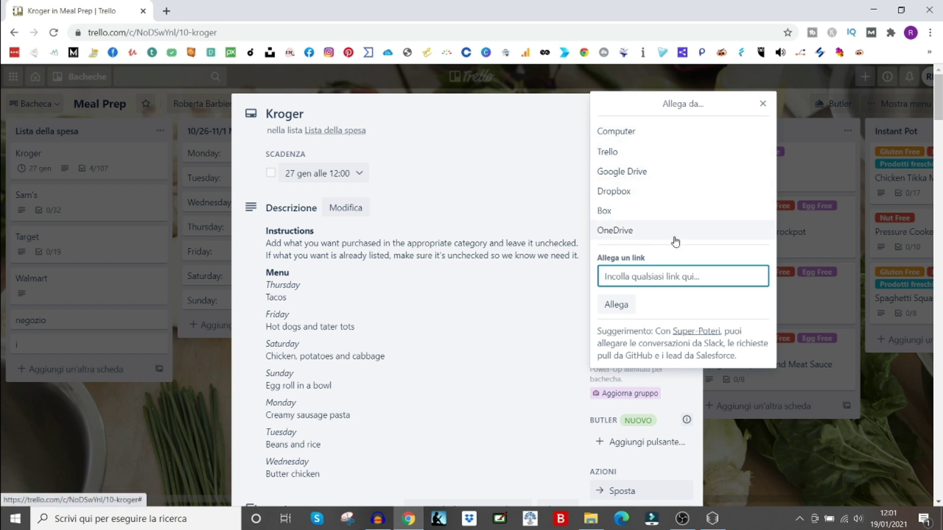
pyautogui.click(551, 216)
pyautogui.click(619, 293)
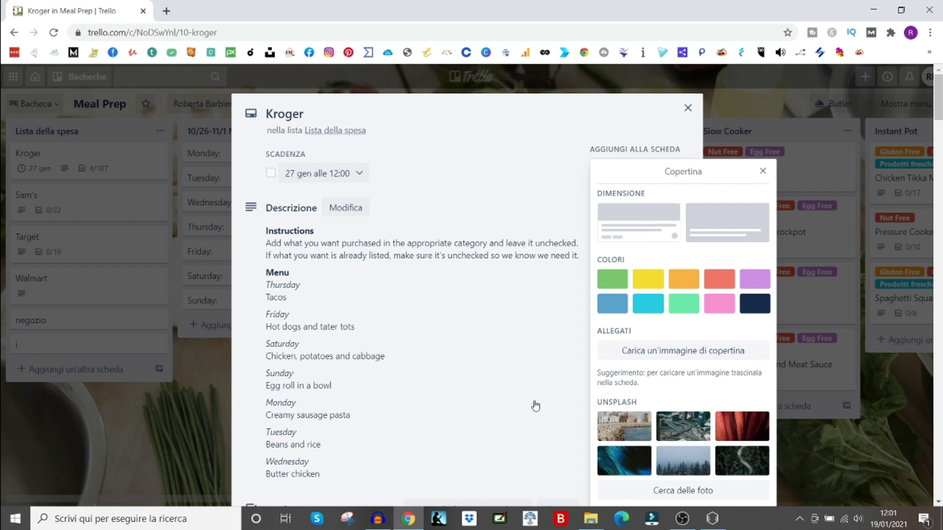
pyautogui.click(674, 435)
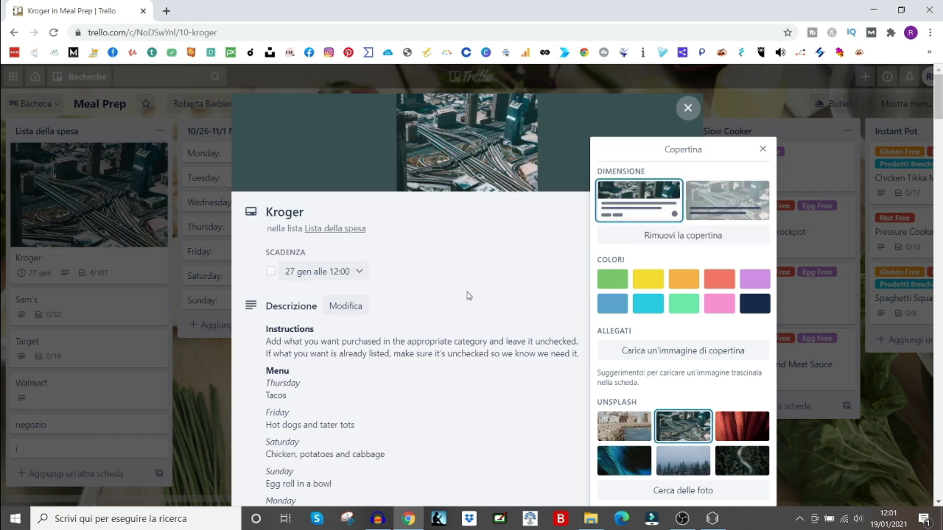
pyautogui.click(763, 149)
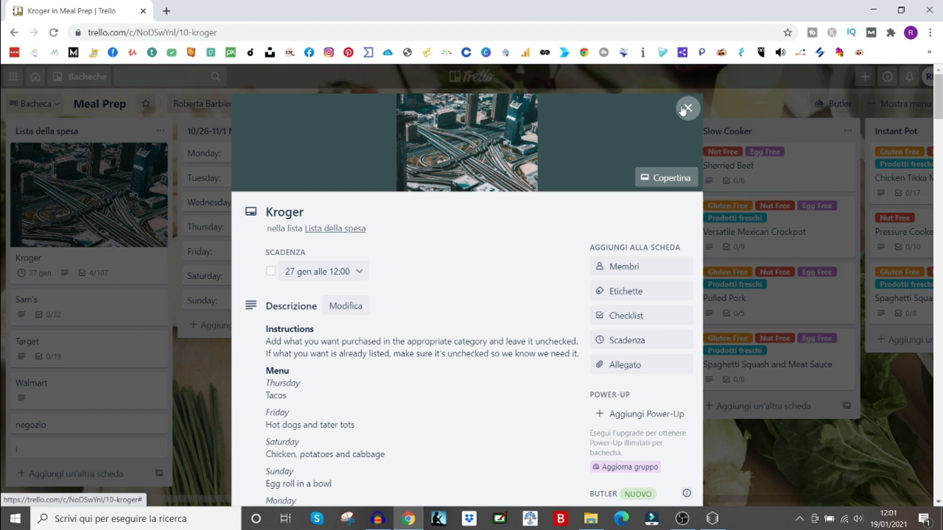
# Step: Review the Kroger card's description, checklists and available actions, and close the card
pyautogui.scroll(-6, 474, 285)
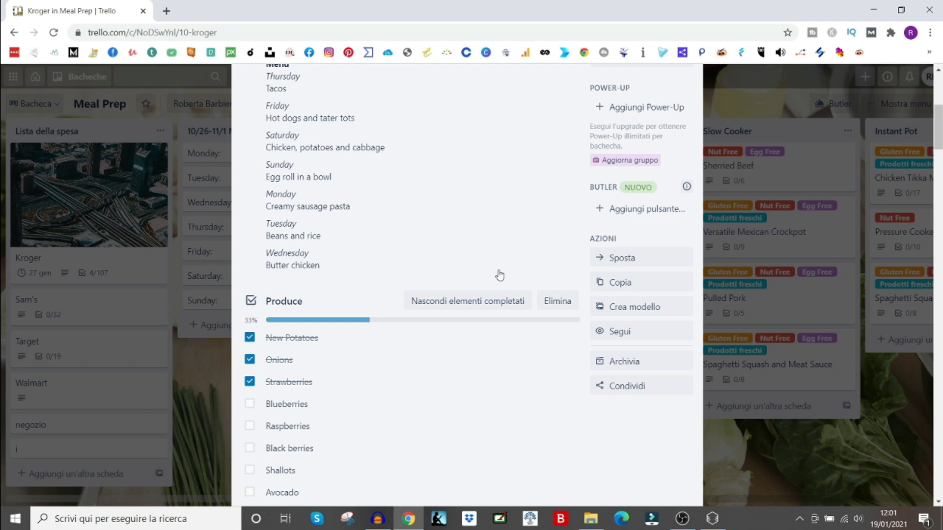
pyautogui.scroll(6, 499, 276)
pyautogui.scroll(-6, 501, 274)
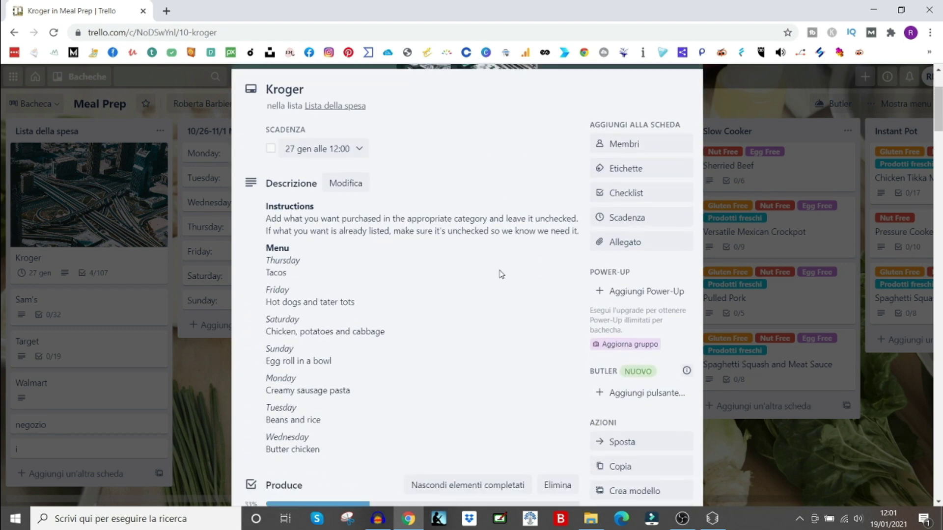
pyautogui.scroll(6, 607, 198)
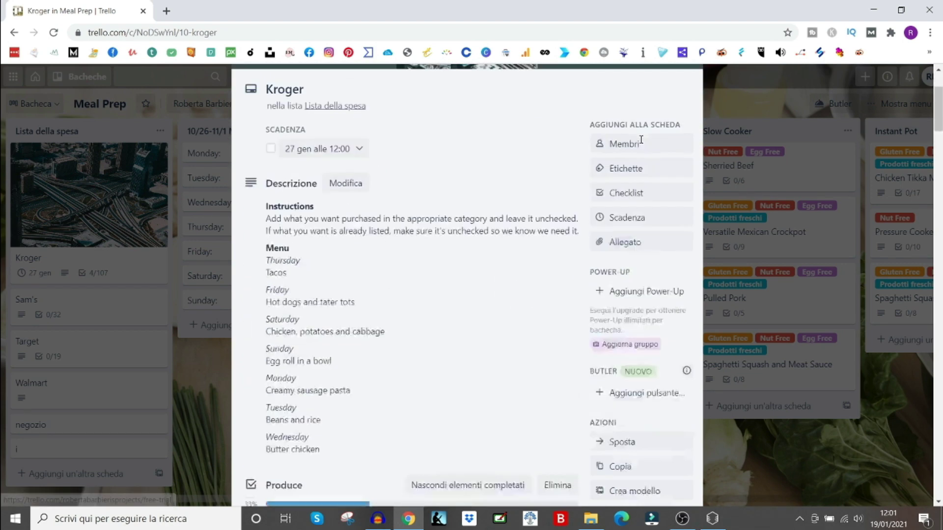
pyautogui.click(686, 105)
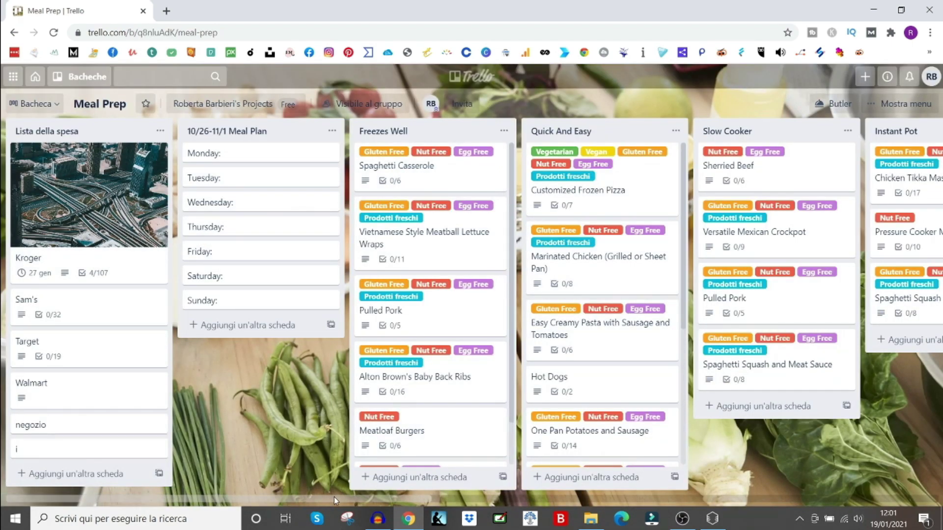
# Step: Reorder the board's lists so that Lista della spesa sits between Quick And Easy and Slow Cooker
pyautogui.moveTo(339, 498); pyautogui.dragTo(212, 506)
pyautogui.moveTo(82, 131); pyautogui.dragTo(267, 135)
pyautogui.moveTo(382, 146); pyautogui.dragTo(191, 149)
pyautogui.moveTo(407, 133); pyautogui.dragTo(656, 133)
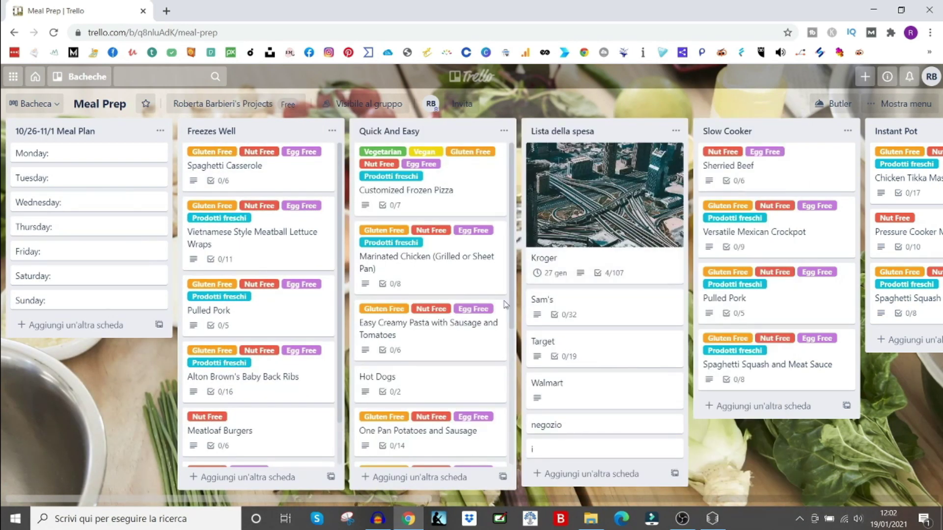
# Step: Move the Sam's card below Customized Frozen Pizza in Quick And Easy, and the Marinated Chicken card below Target in Lista della spesa
pyautogui.moveTo(552, 309); pyautogui.dragTo(389, 241)
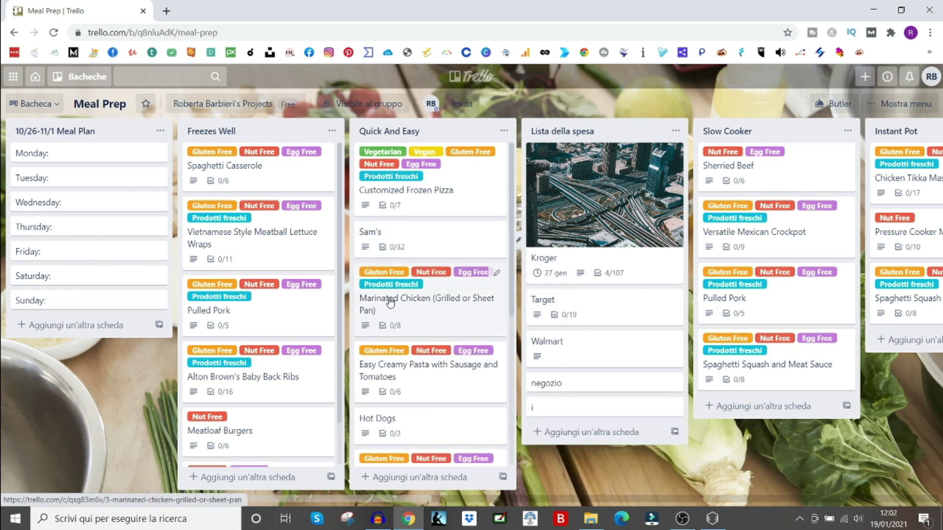
pyautogui.moveTo(393, 305); pyautogui.dragTo(526, 328)
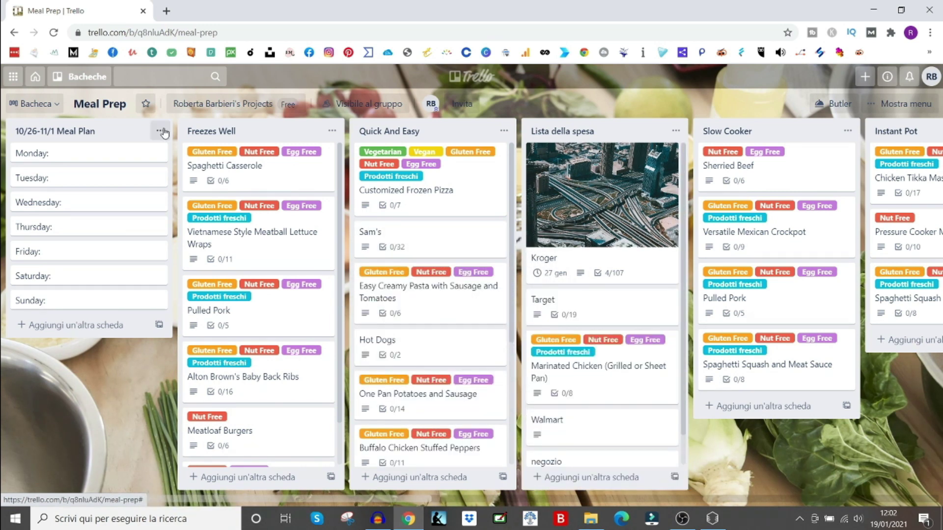
# Step: Examine the 10/26-11/1 Meal Plan list's options for moving all its cards and moving the list to another board, without applying any
pyautogui.click(161, 131)
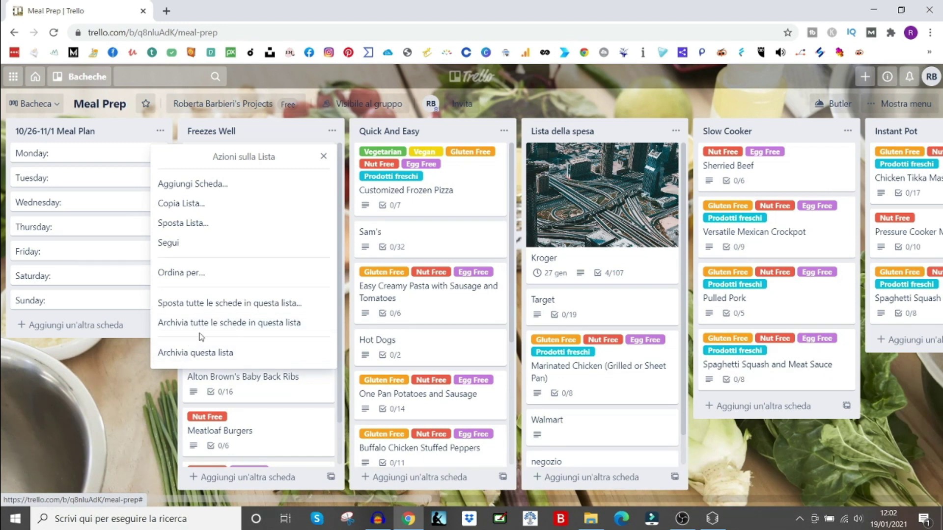
pyautogui.click(197, 303)
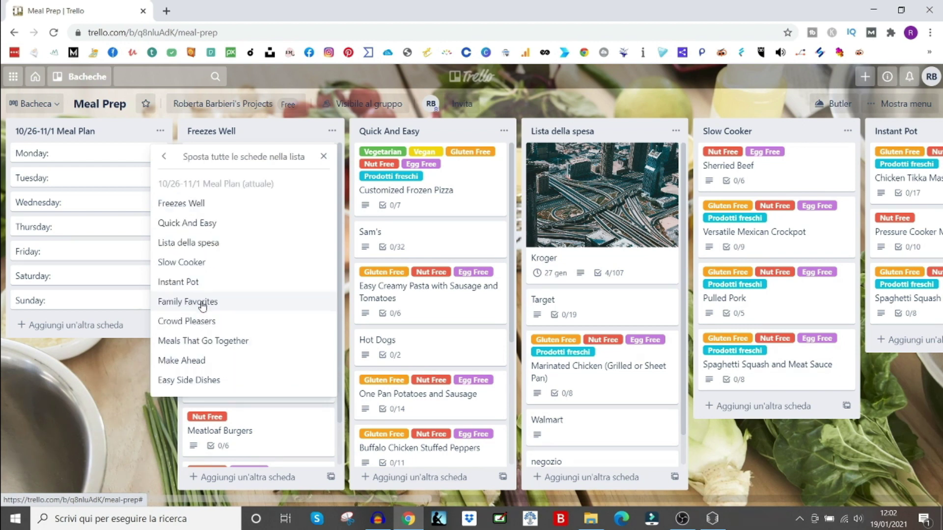
pyautogui.click(162, 156)
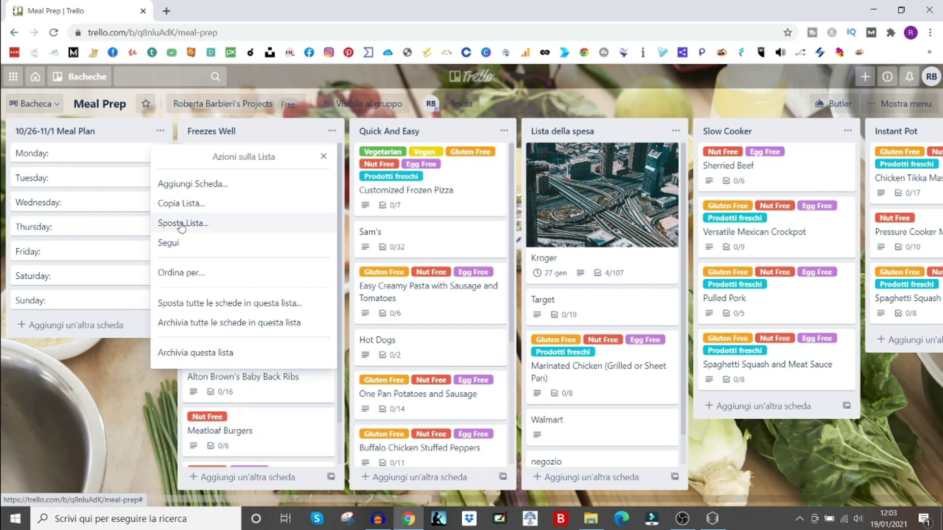
pyautogui.click(181, 223)
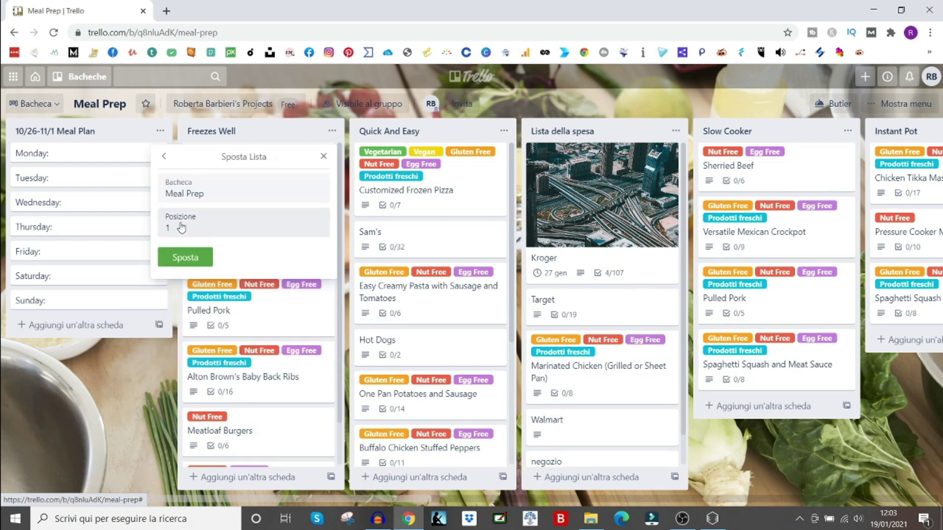
pyautogui.click(207, 192)
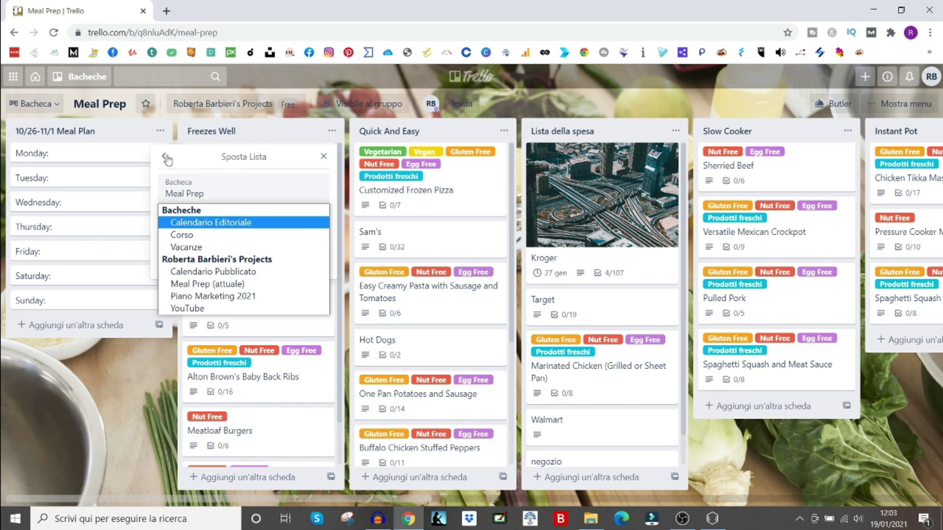
pyautogui.click(323, 159)
pyautogui.click(324, 157)
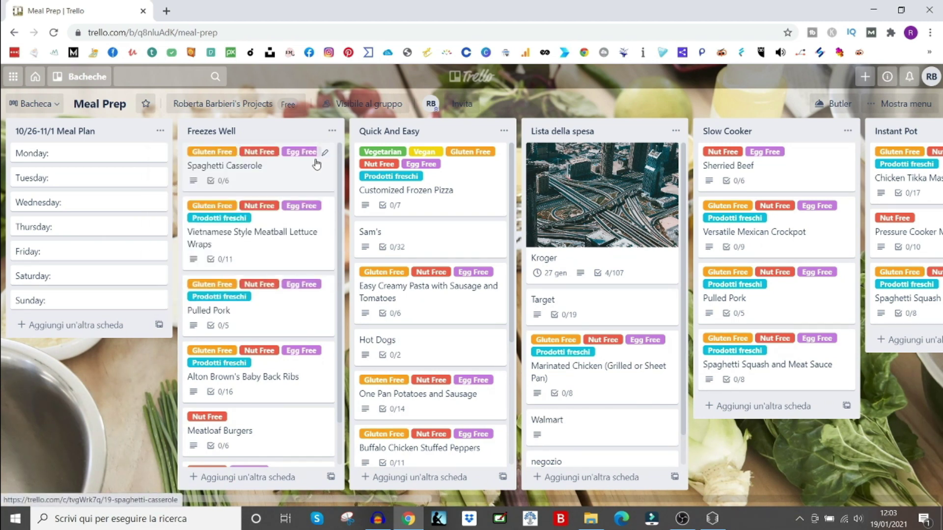